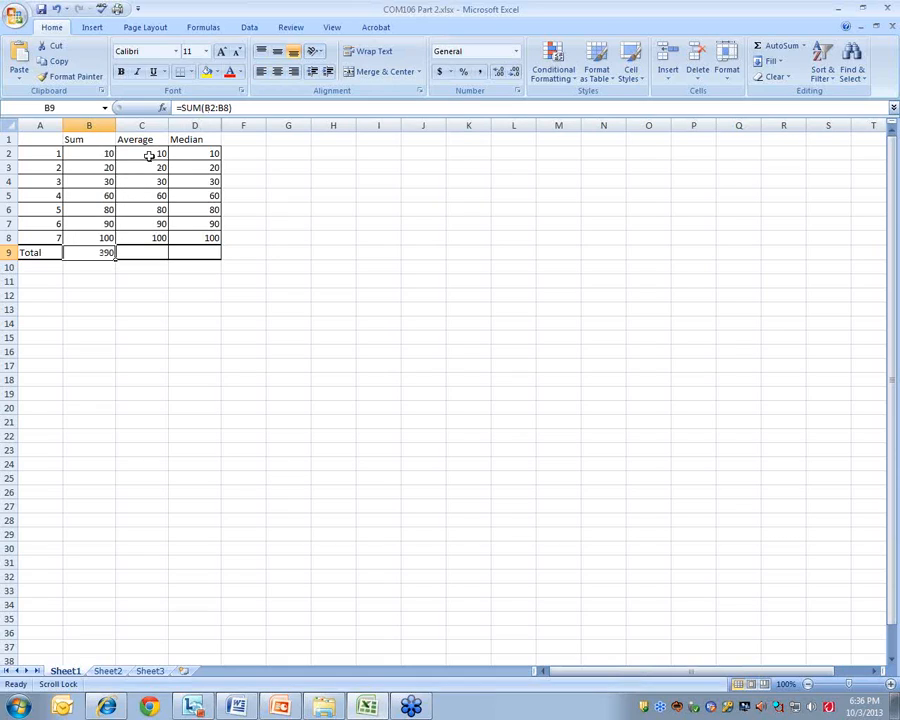
Calculate the average of C2:C8 in cell C9 of the Total row.
{"action": "left_click", "coordinate": [148, 153]}
{"action": "left_click_drag", "start_coordinate": [148, 153], "coordinate": [145, 252]}
{"action": "left_click", "coordinate": [804, 47]}
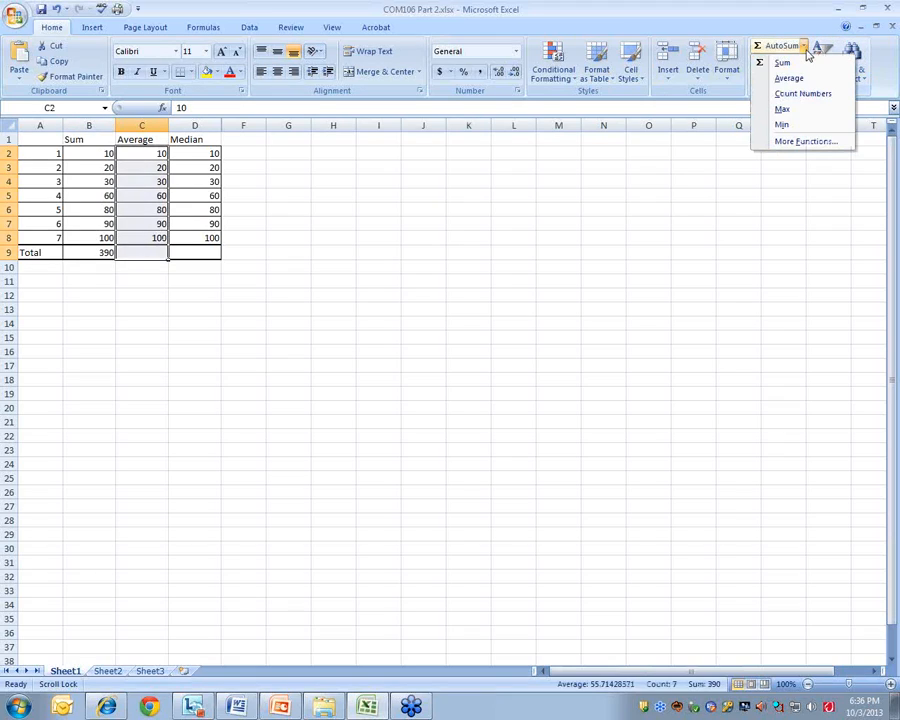
{"action": "left_click", "coordinate": [803, 80]}
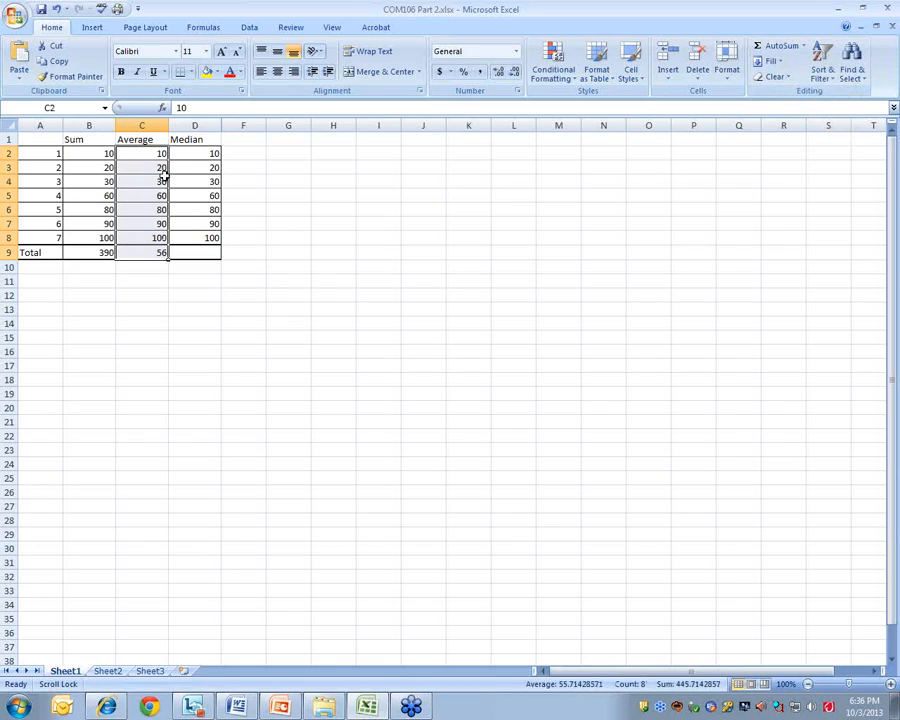
{"action": "left_click", "coordinate": [145, 255]}
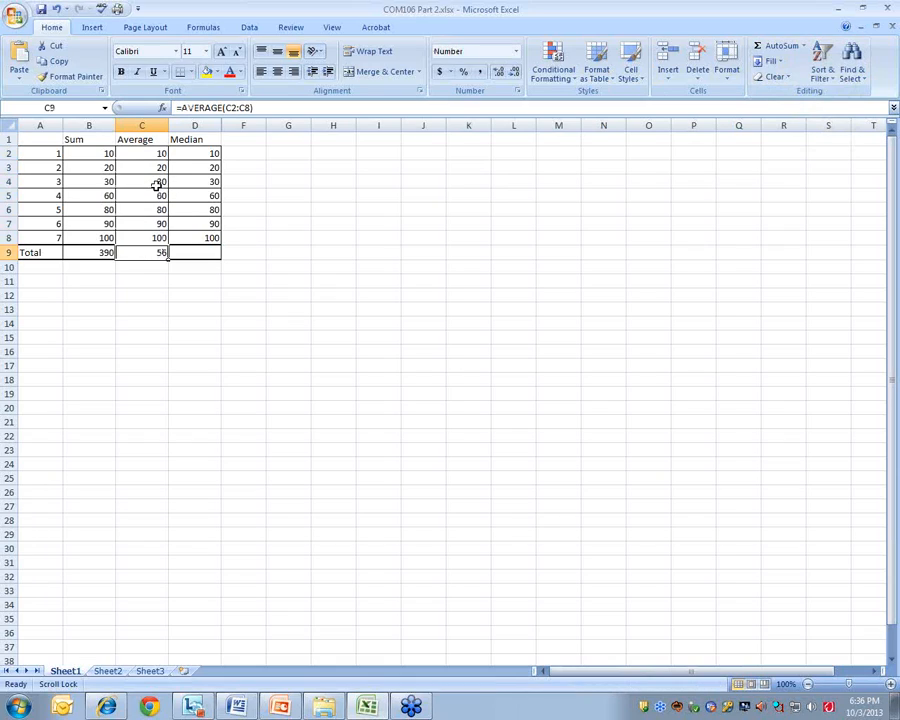
{"action": "left_click", "coordinate": [201, 138]}
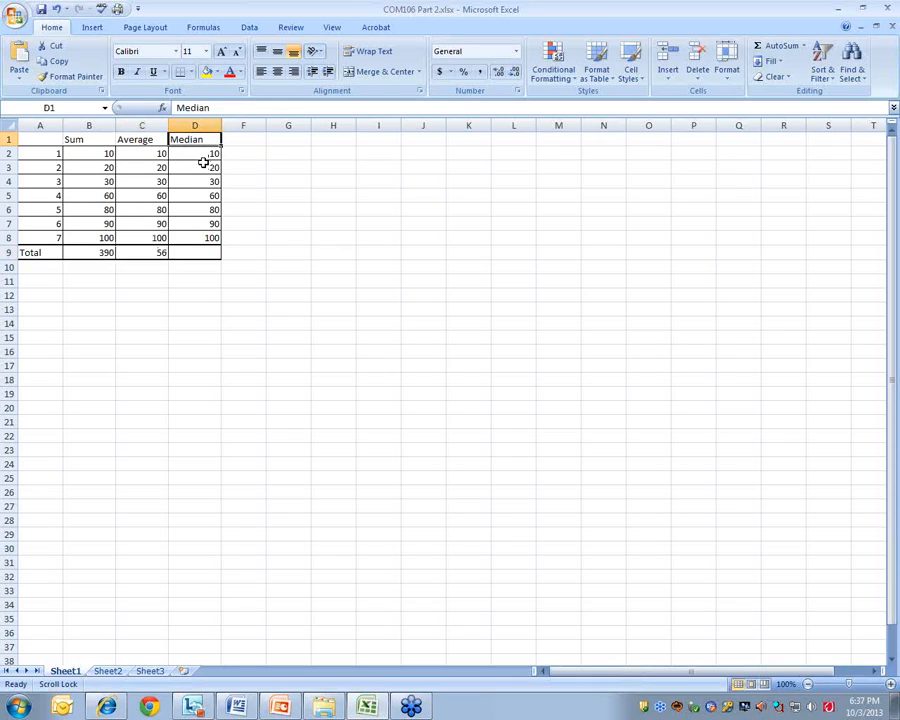
{"action": "left_click", "coordinate": [803, 46]}
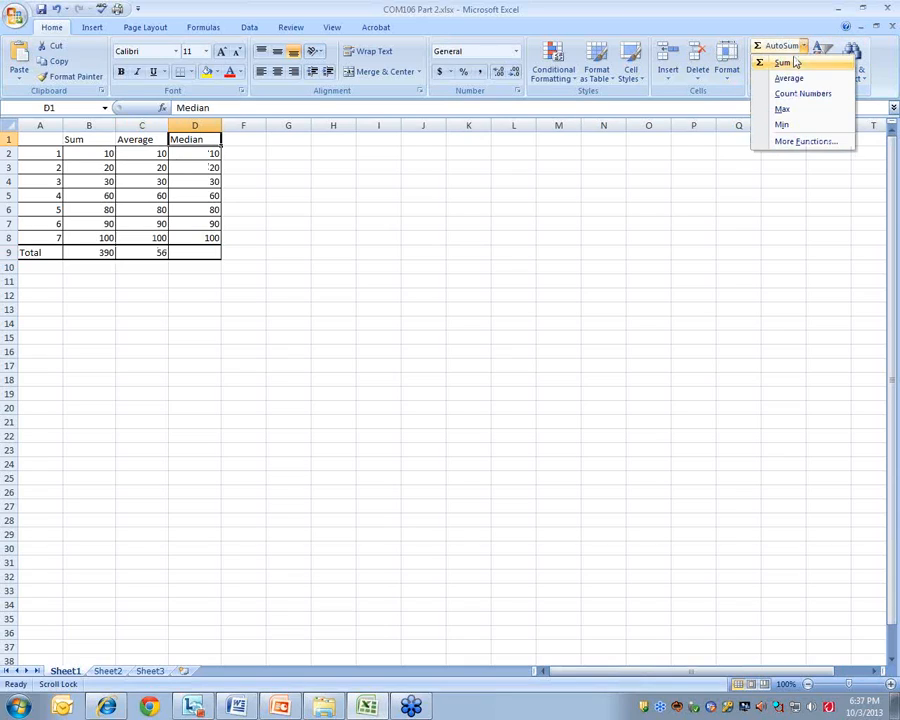
{"action": "left_click", "coordinate": [794, 146]}
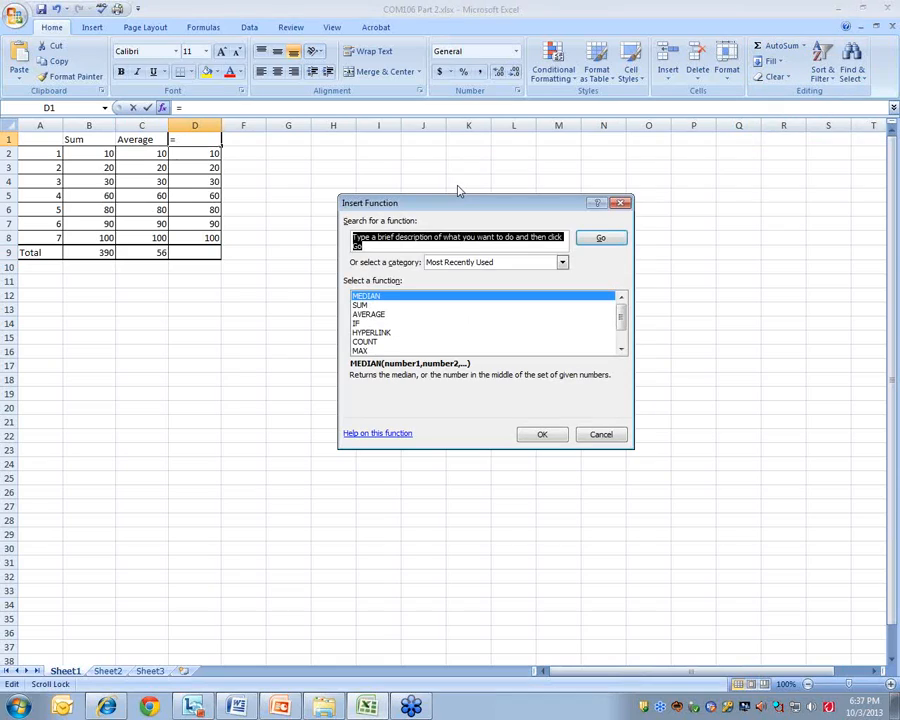
{"action": "type", "text": "median"}
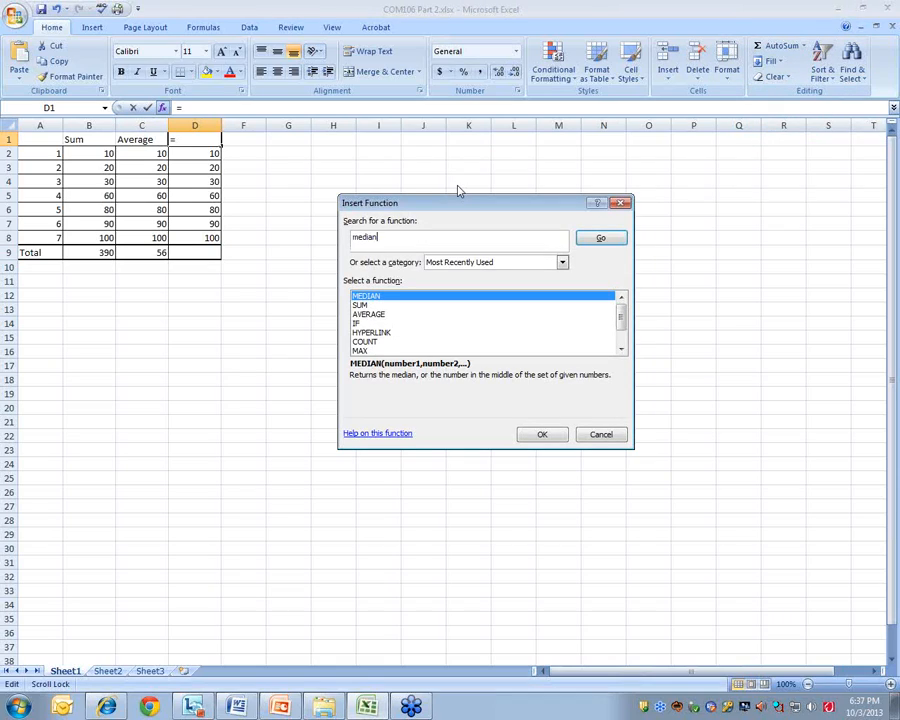
{"action": "key", "text": "Return"}
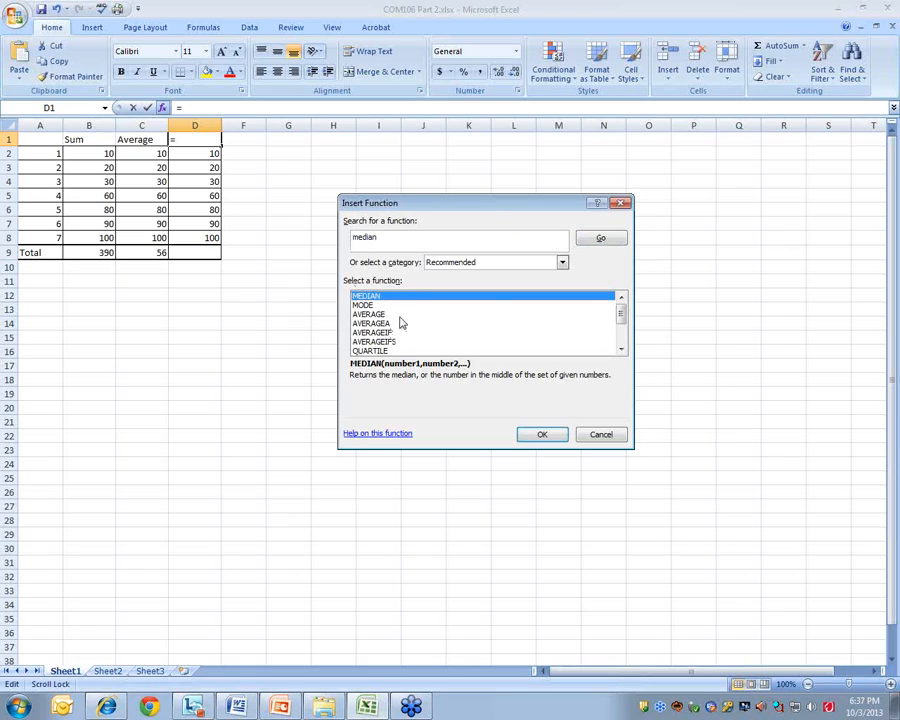
{"action": "left_click", "coordinate": [550, 434]}
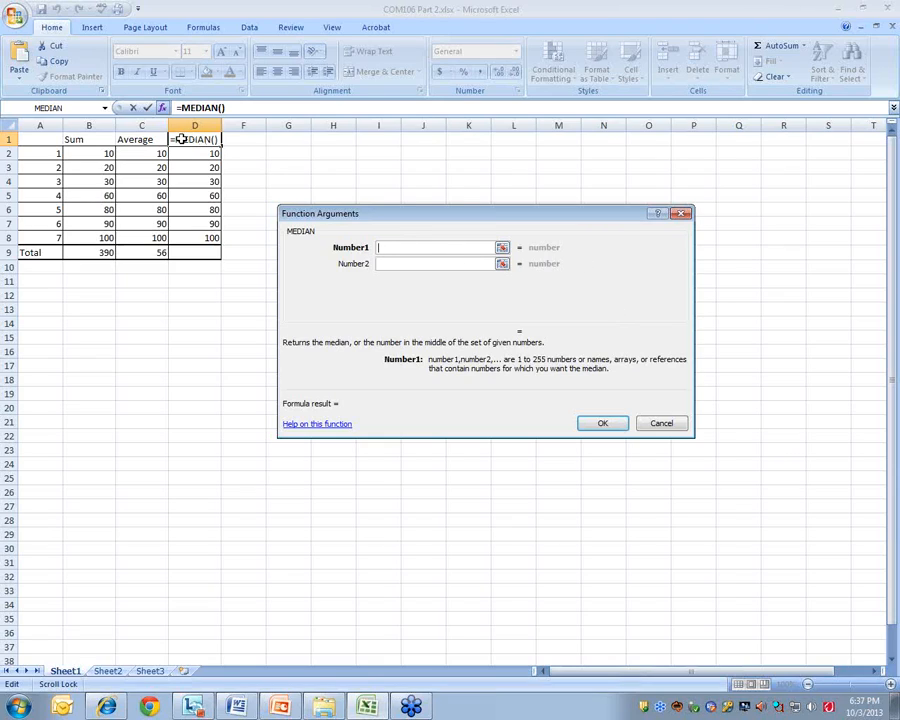
{"action": "left_click", "coordinate": [664, 424]}
Insert the MEDIAN function in cell D9 with the range D2:D8 as its argument.
{"action": "left_click", "coordinate": [195, 252]}
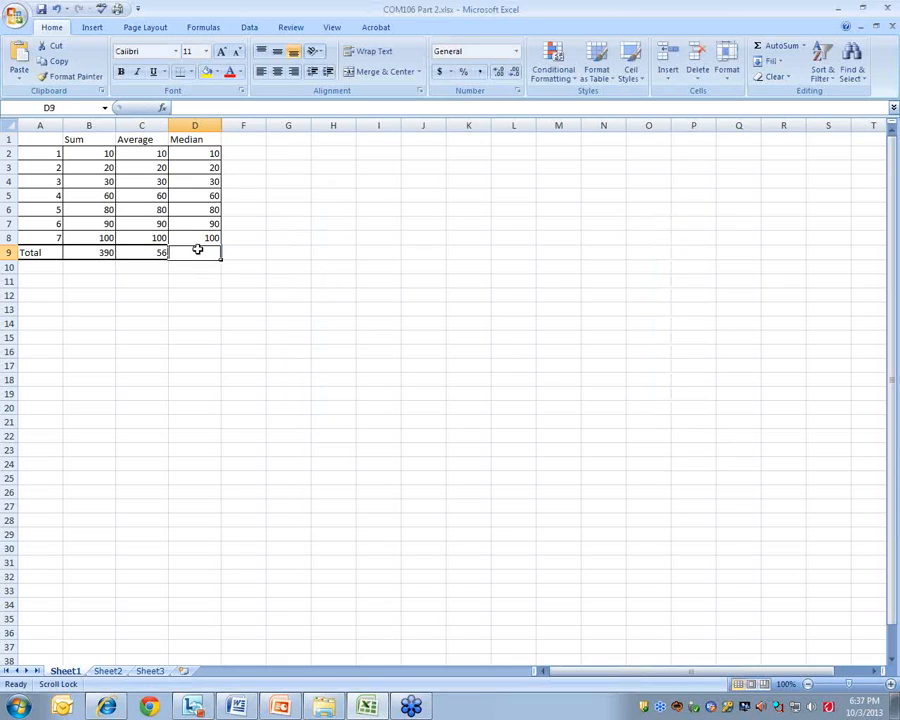
{"action": "left_click", "coordinate": [803, 46]}
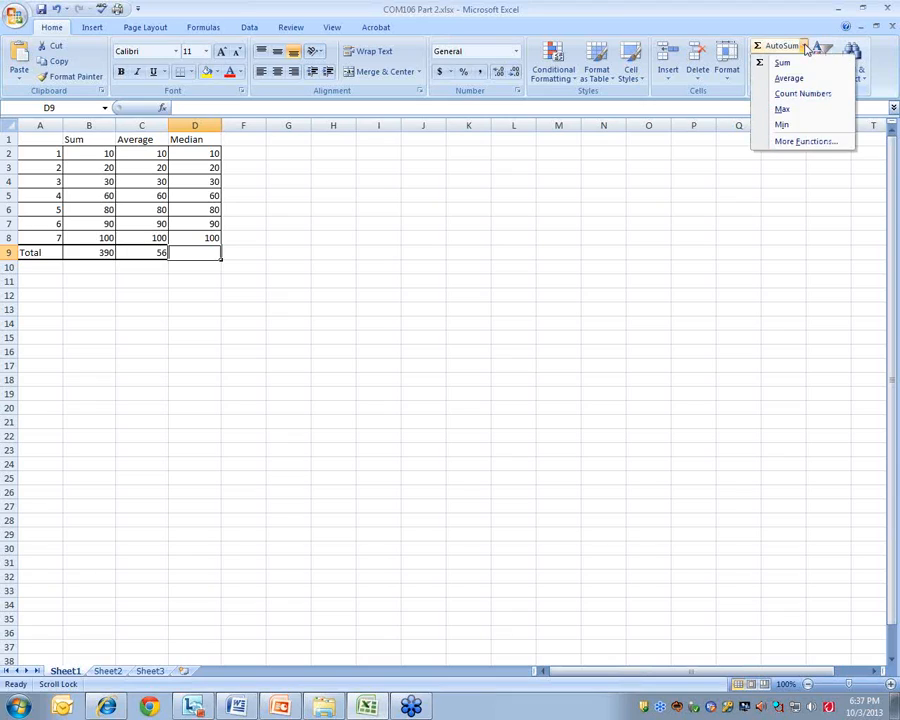
{"action": "left_click", "coordinate": [801, 142]}
{"action": "left_click", "coordinate": [382, 296]}
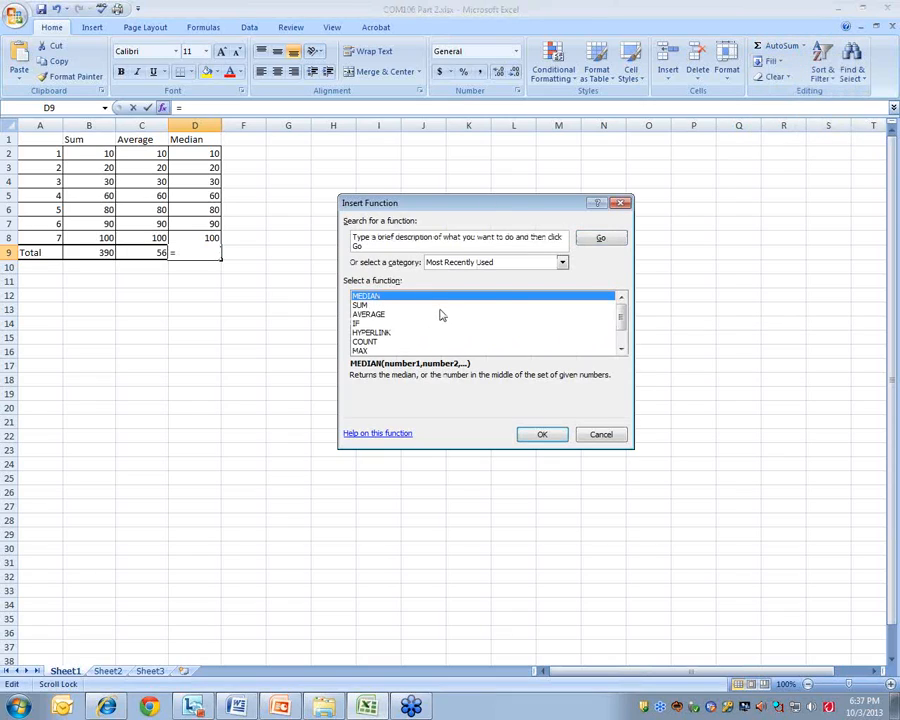
{"action": "left_click", "coordinate": [542, 434]}
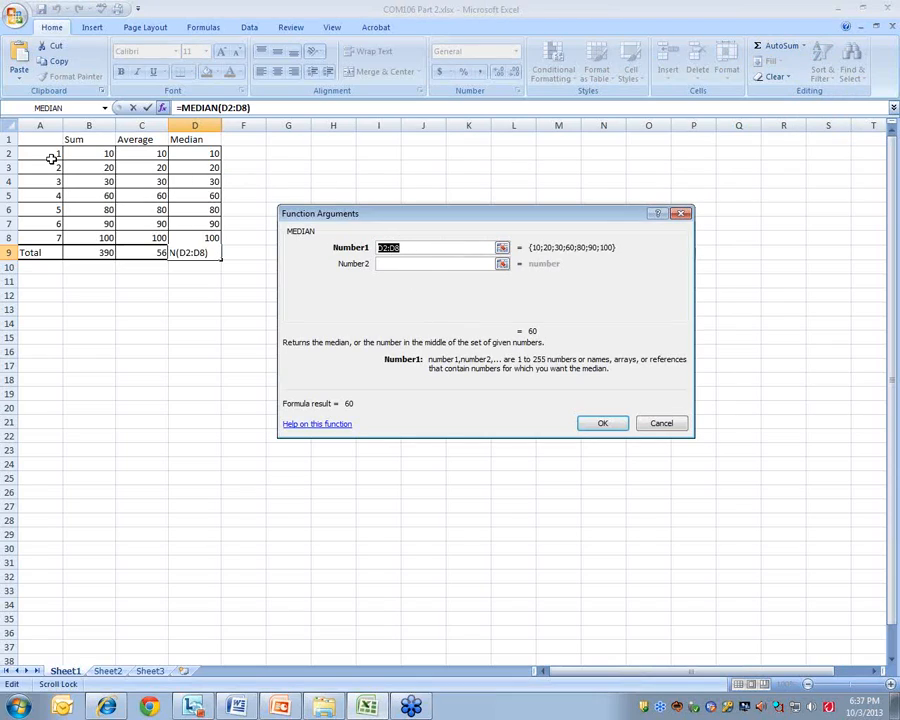
{"action": "left_click_drag", "start_coordinate": [194, 154], "coordinate": [204, 238]}
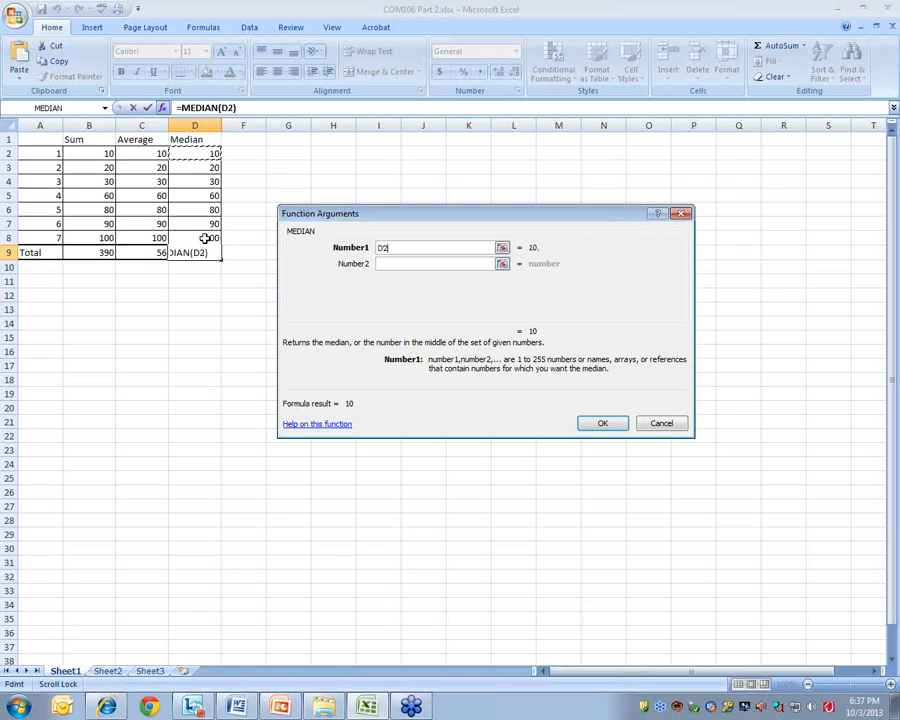
{"action": "left_click", "coordinate": [399, 247]}
{"action": "type", "text": ":D"}
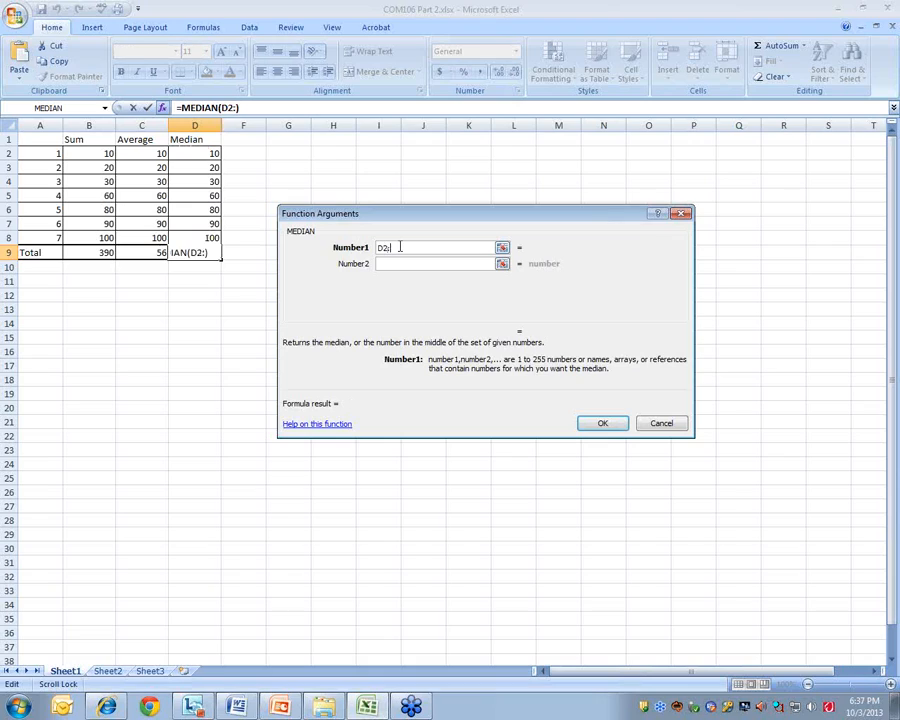
{"action": "type", "text": "8"}
{"action": "key", "text": "Return"}
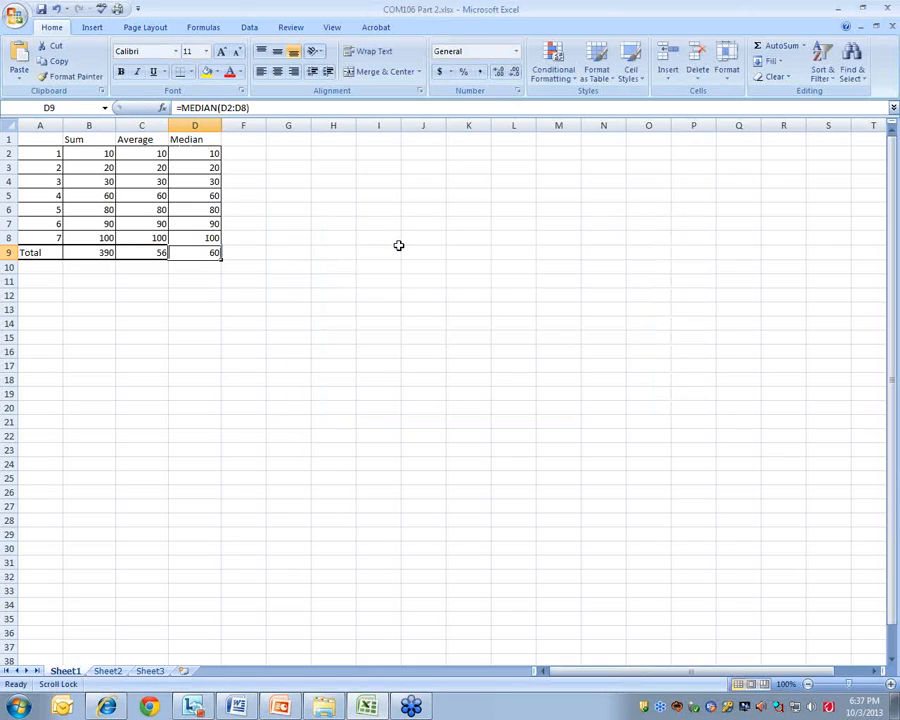
{"action": "left_click", "coordinate": [249, 254]}
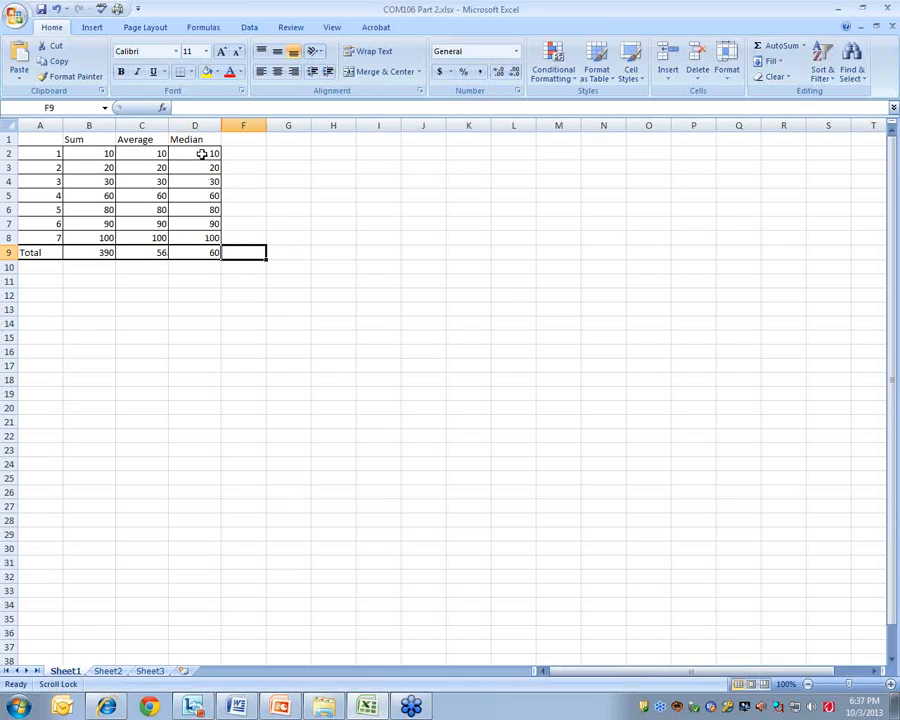
{"action": "left_click_drag", "start_coordinate": [201, 153], "coordinate": [212, 235]}
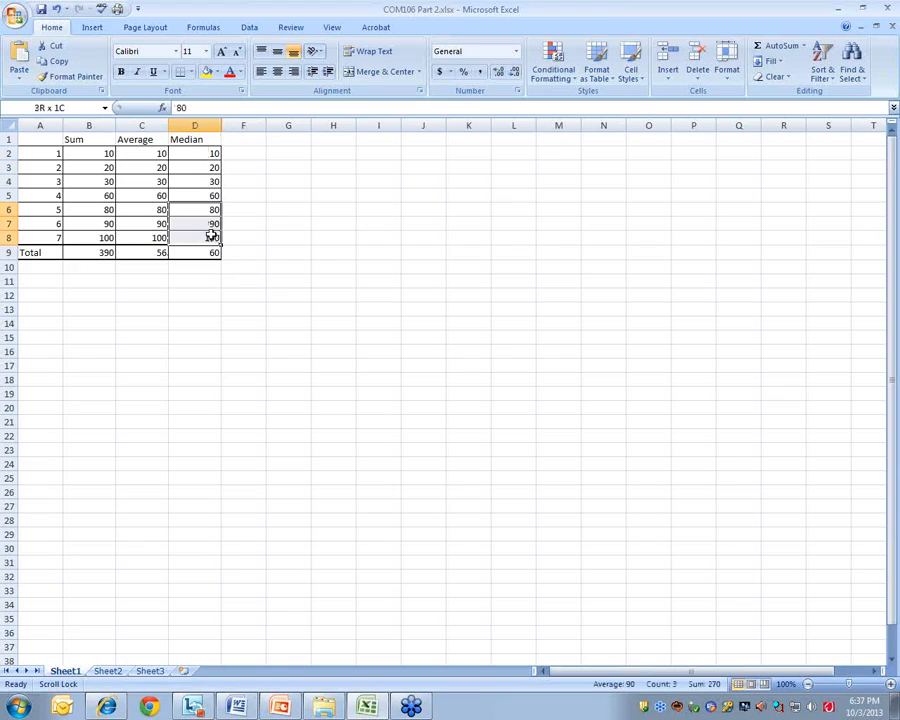
{"action": "left_click", "coordinate": [212, 195]}
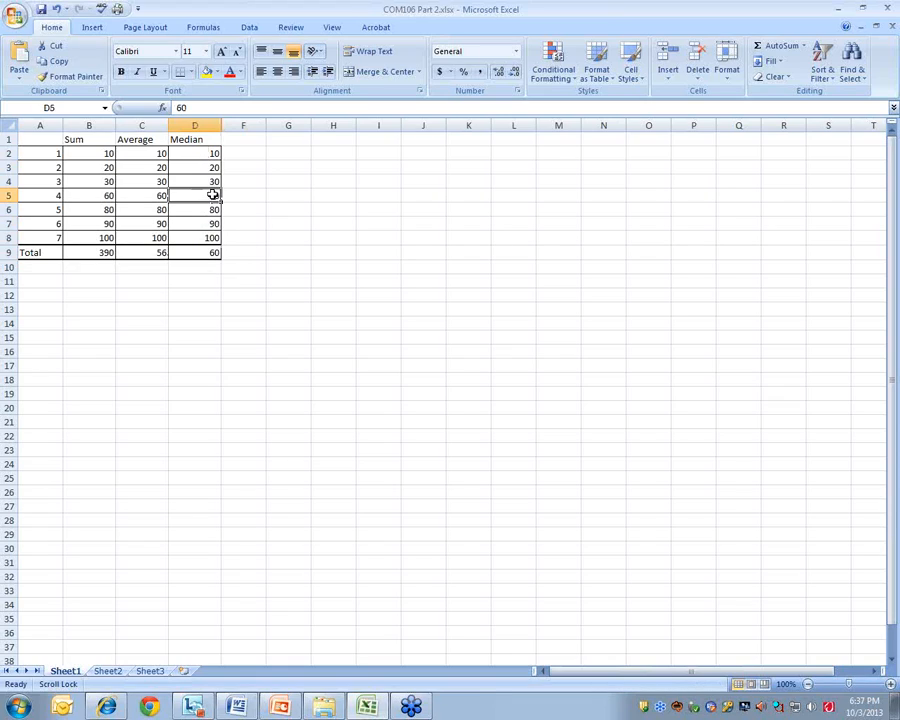
Unhide the hidden column between columns D and F.
{"action": "left_click_drag", "start_coordinate": [206, 125], "coordinate": [241, 124]}
{"action": "right_click", "coordinate": [242, 125]}
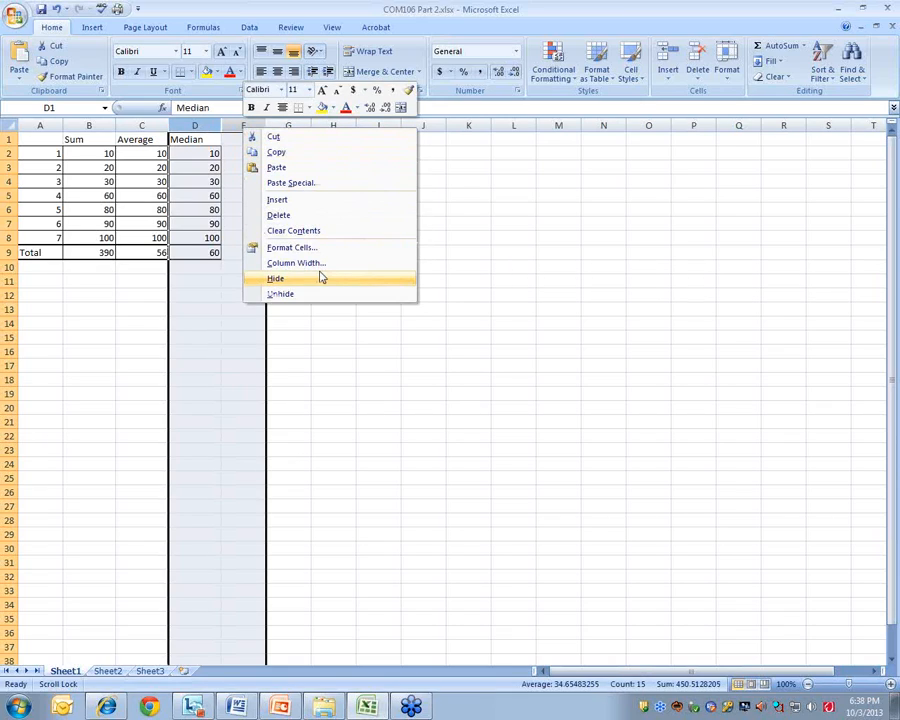
{"action": "left_click", "coordinate": [295, 294]}
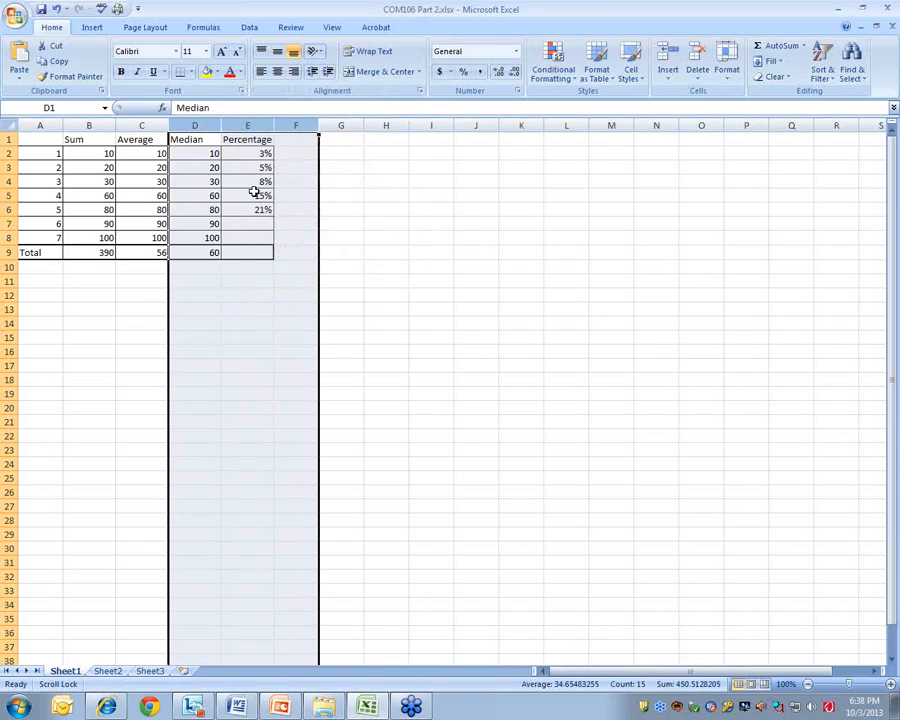
Check the percentage formula in E2, and enter =(b7/b9) in cell E7 to calculate row 7's share of the sum.
{"action": "left_click", "coordinate": [252, 154]}
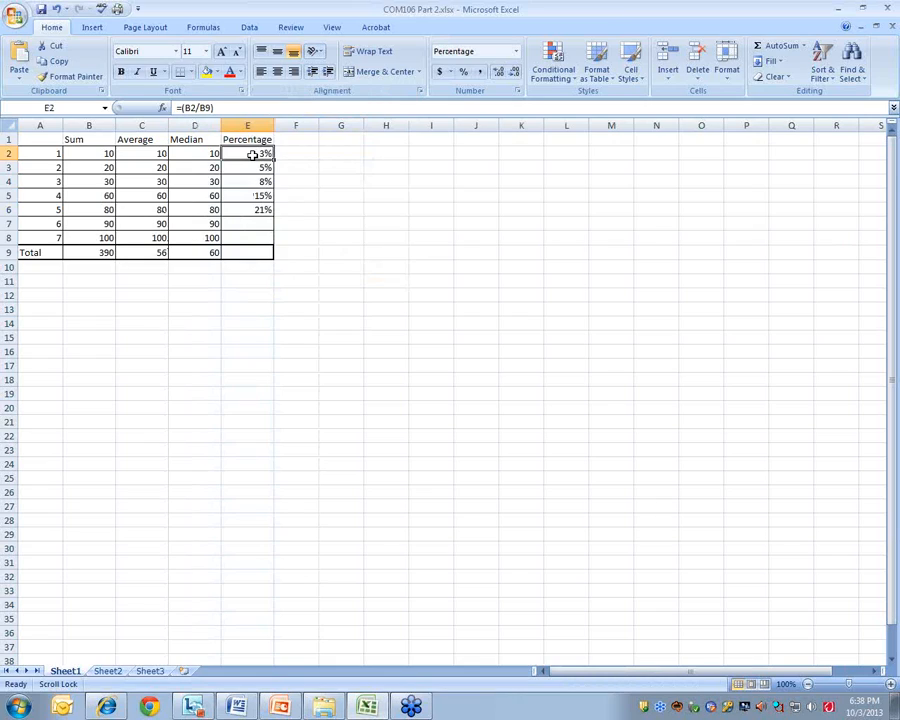
{"action": "left_click", "coordinate": [252, 223]}
{"action": "left_click", "coordinate": [241, 150]}
{"action": "left_click", "coordinate": [250, 225]}
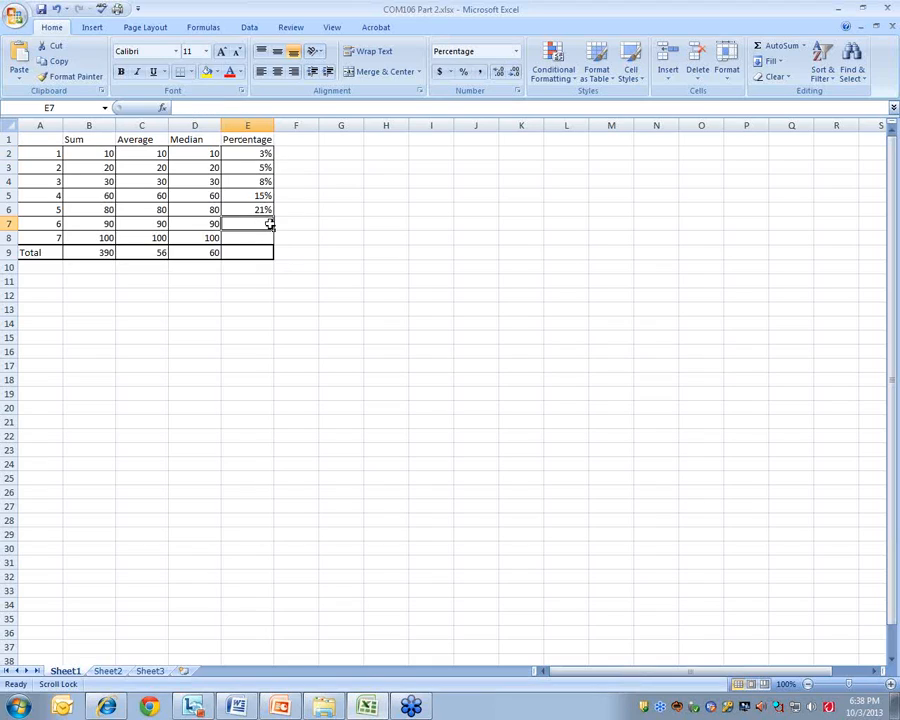
{"action": "type", "text": "=("}
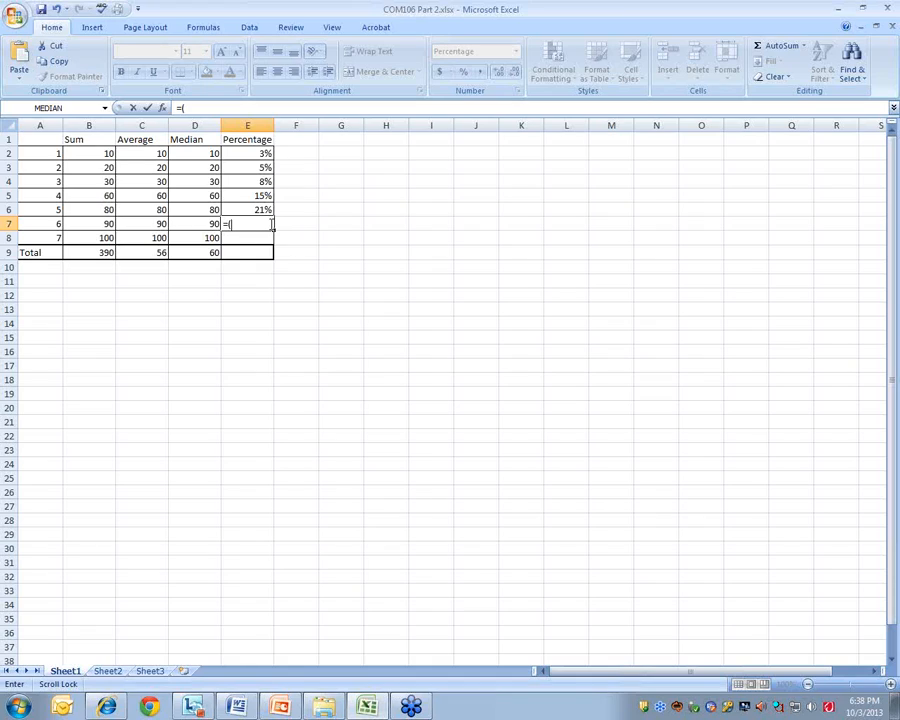
{"action": "type", "text": "b7"}
{"action": "type", "text": "/b"}
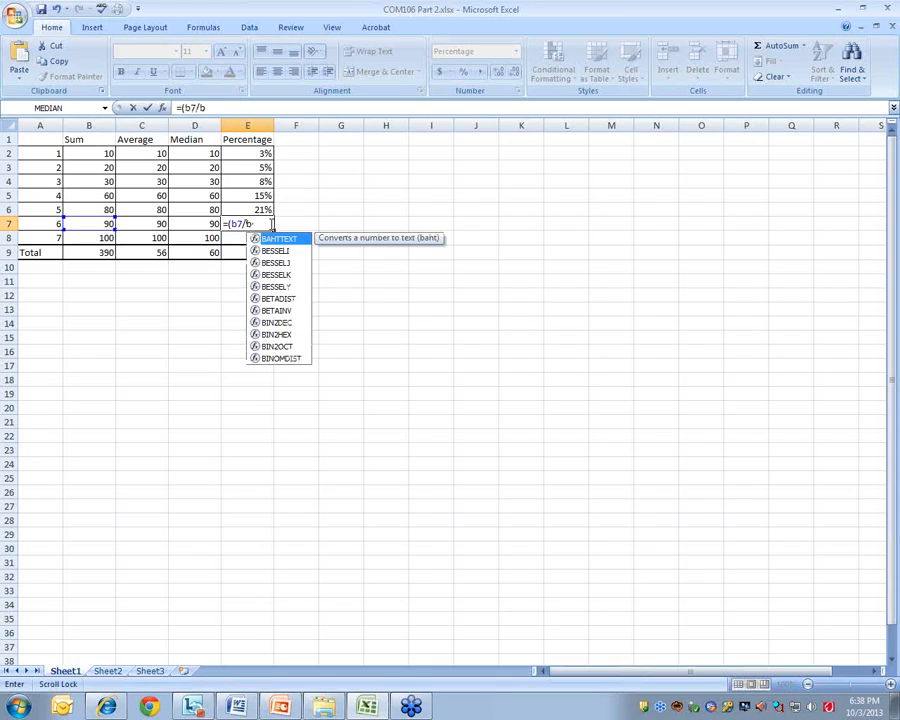
{"action": "type", "text": "9)"}
{"action": "key", "text": "Return"}
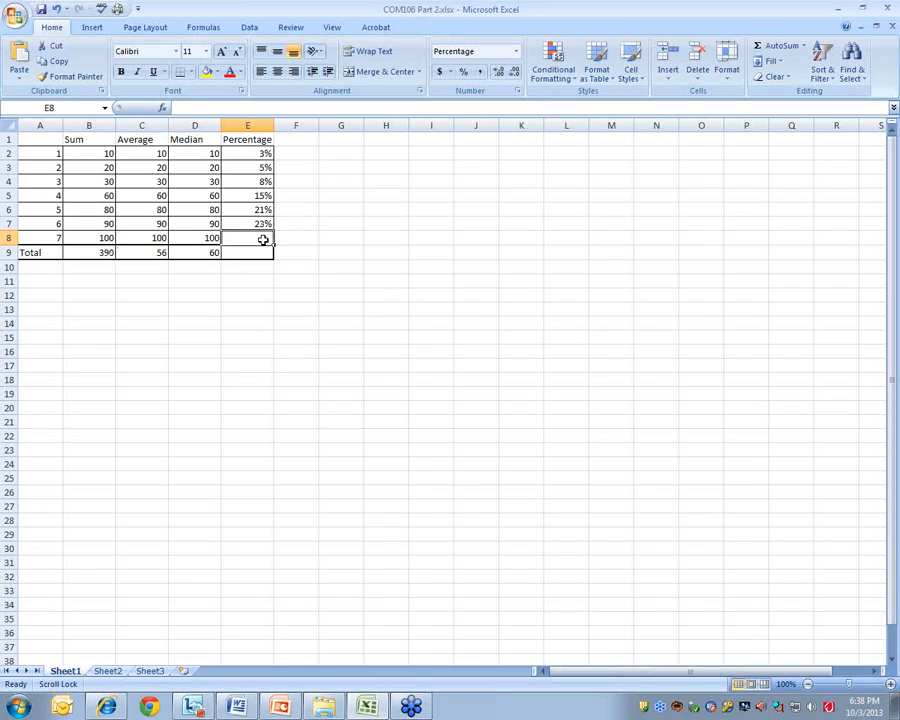
Enter the percentage formula =(b8/b9) in cell E8.
{"action": "left_click", "coordinate": [241, 107]}
{"action": "type", "text": "="}
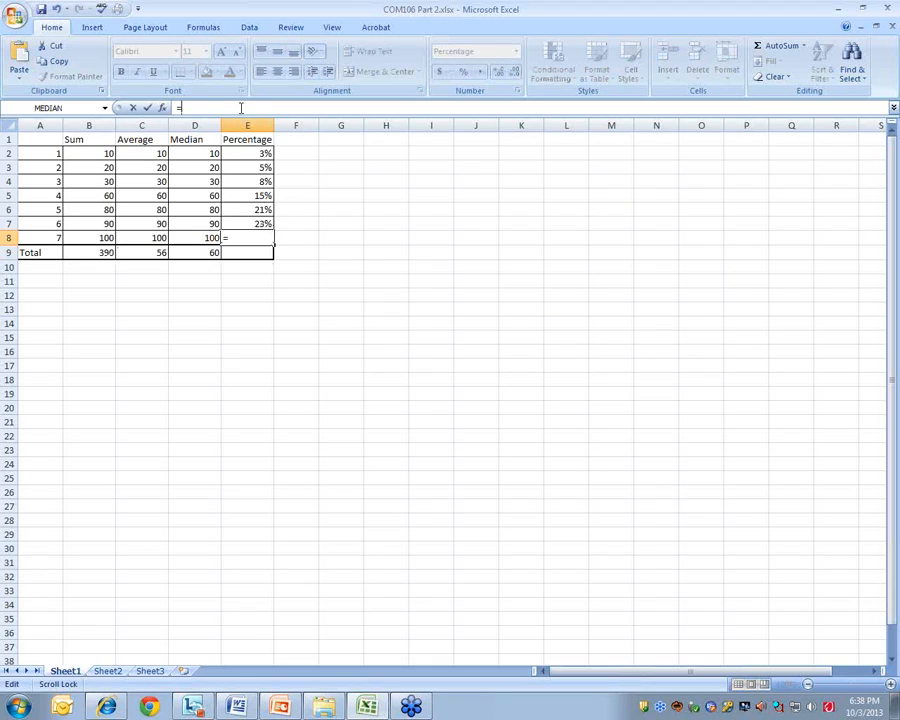
{"action": "type", "text": "(b8/b("}
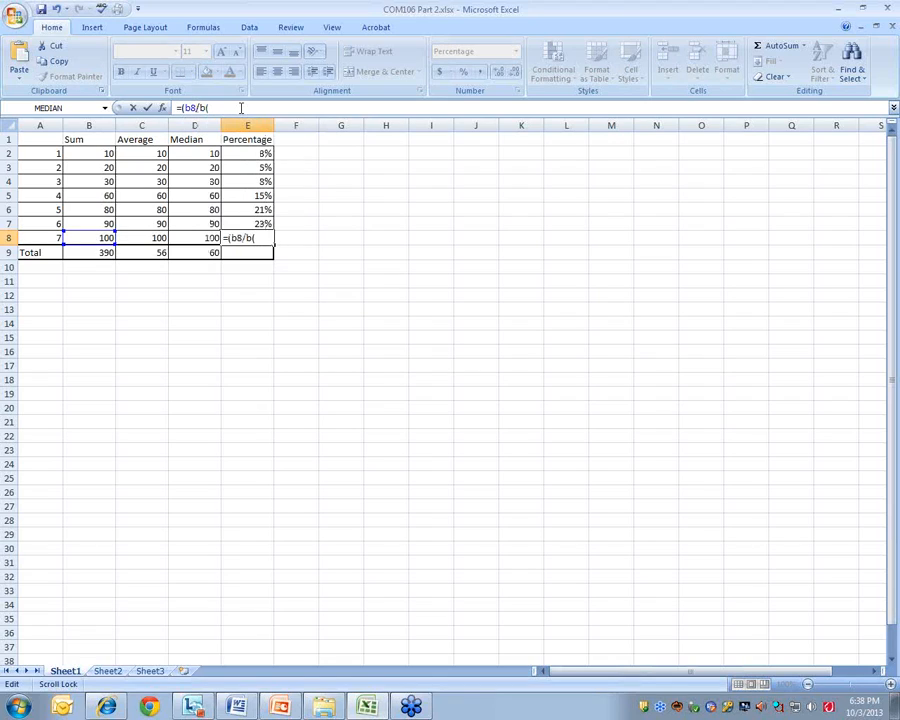
{"action": "key", "text": "BackSpace"}
{"action": "type", "text": "9)"}
{"action": "key", "text": "Return"}
Sum the percentages E2:E8 into cell E9 with AutoSum.
{"action": "left_click_drag", "start_coordinate": [260, 153], "coordinate": [262, 253]}
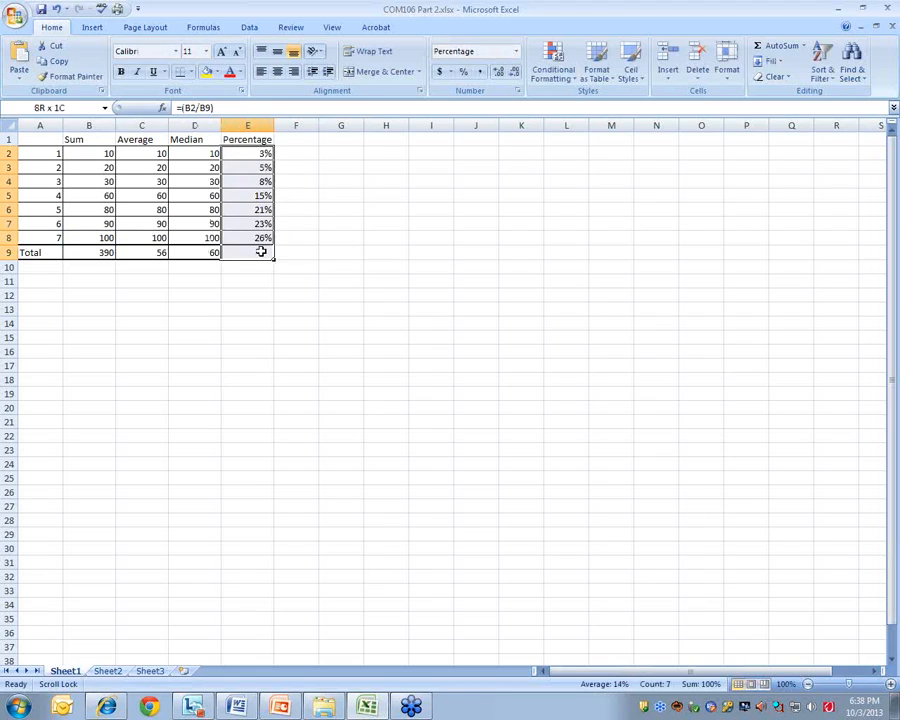
{"action": "left_click", "coordinate": [775, 46]}
{"action": "left_click", "coordinate": [253, 250]}
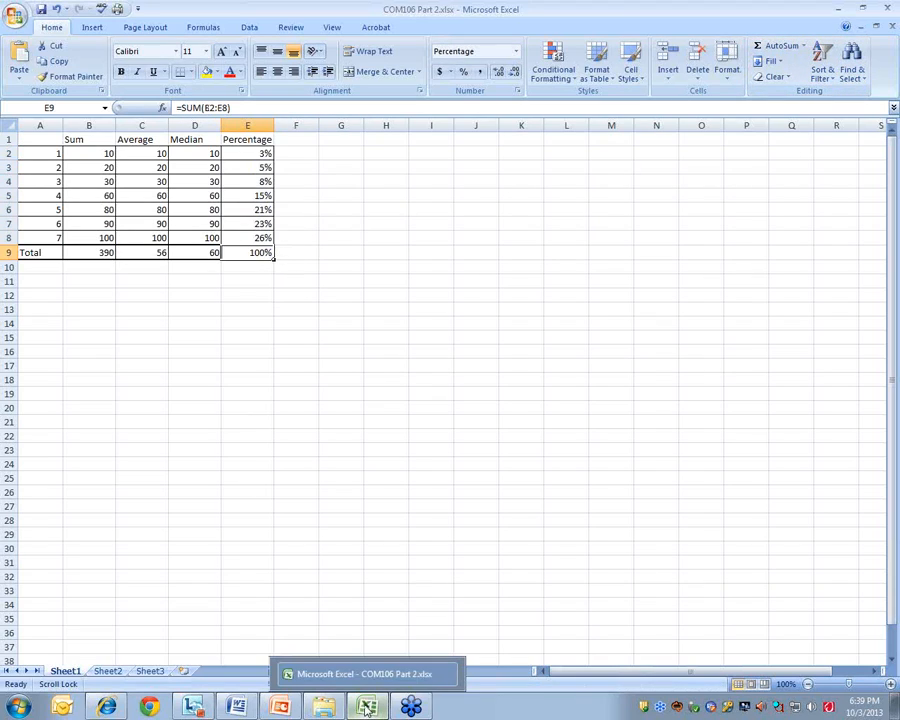
Switch to the PowerPoint presentation, present from the Formulas slide through the Exporting/Citing slide, and end the slide show.
{"action": "left_click", "coordinate": [280, 707]}
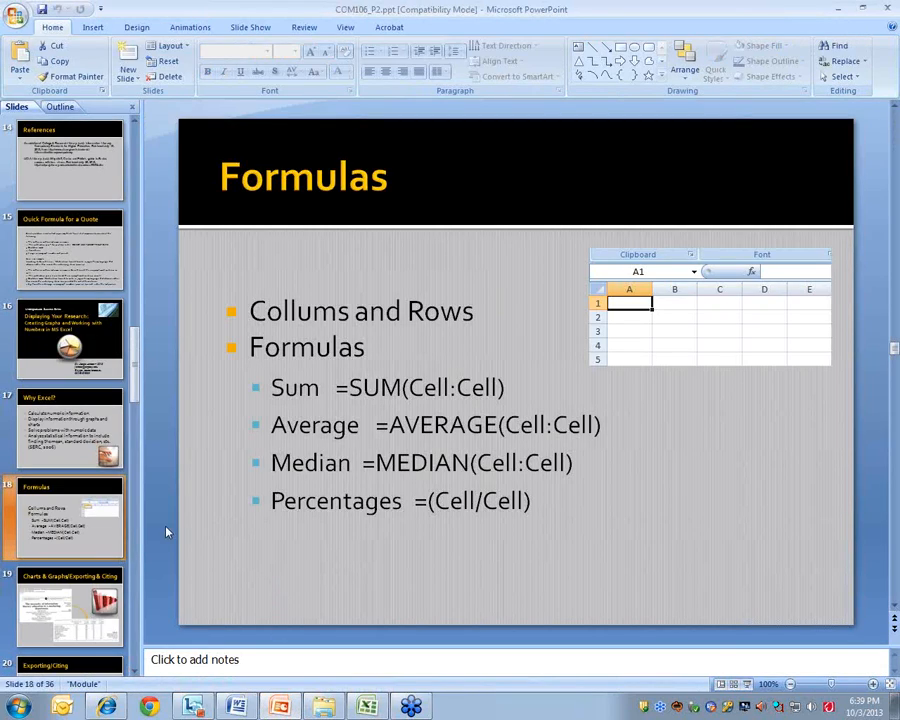
{"action": "key", "text": "shift+F5"}
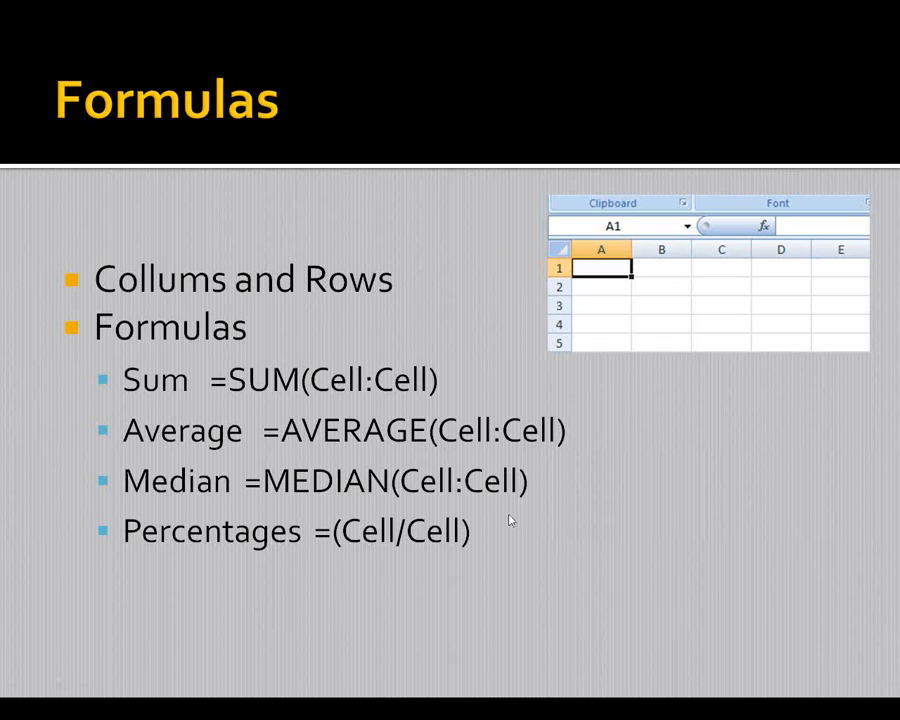
{"action": "left_click", "coordinate": [510, 520]}
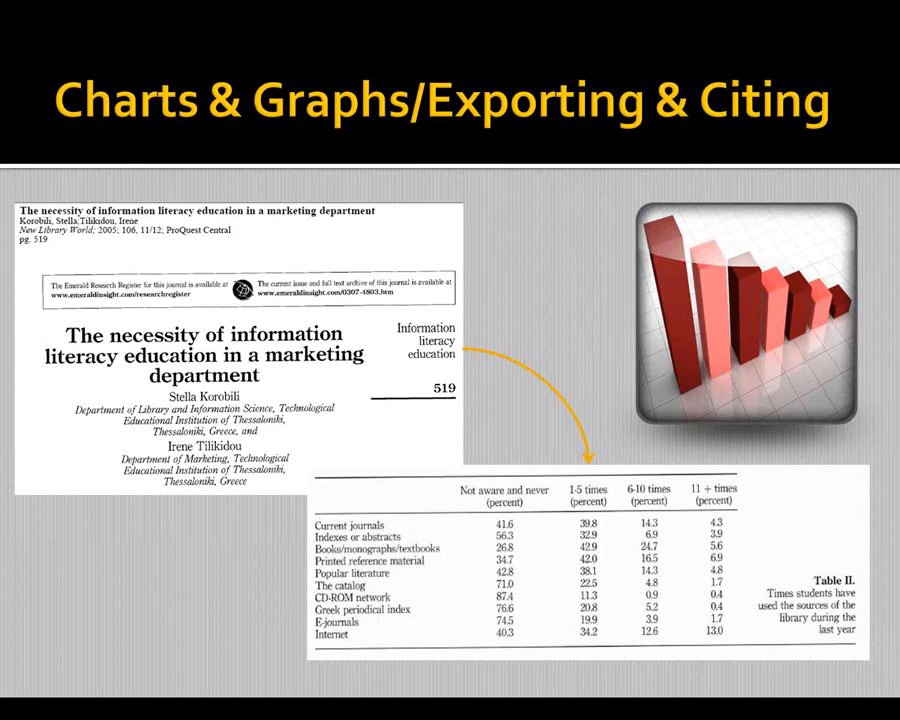
{"action": "key", "text": "Right"}
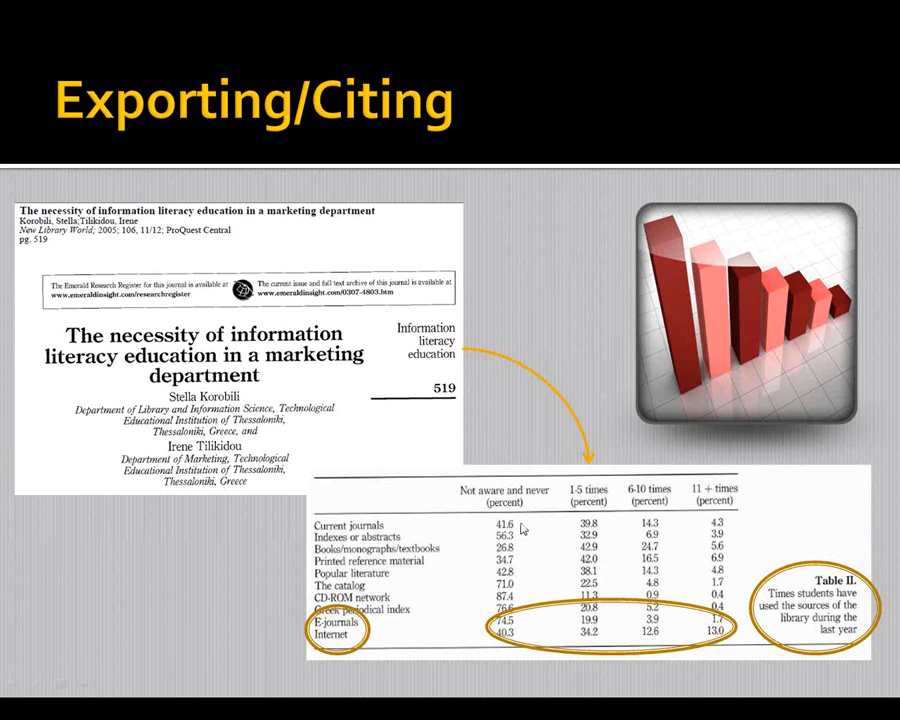
{"action": "key", "text": "Escape"}
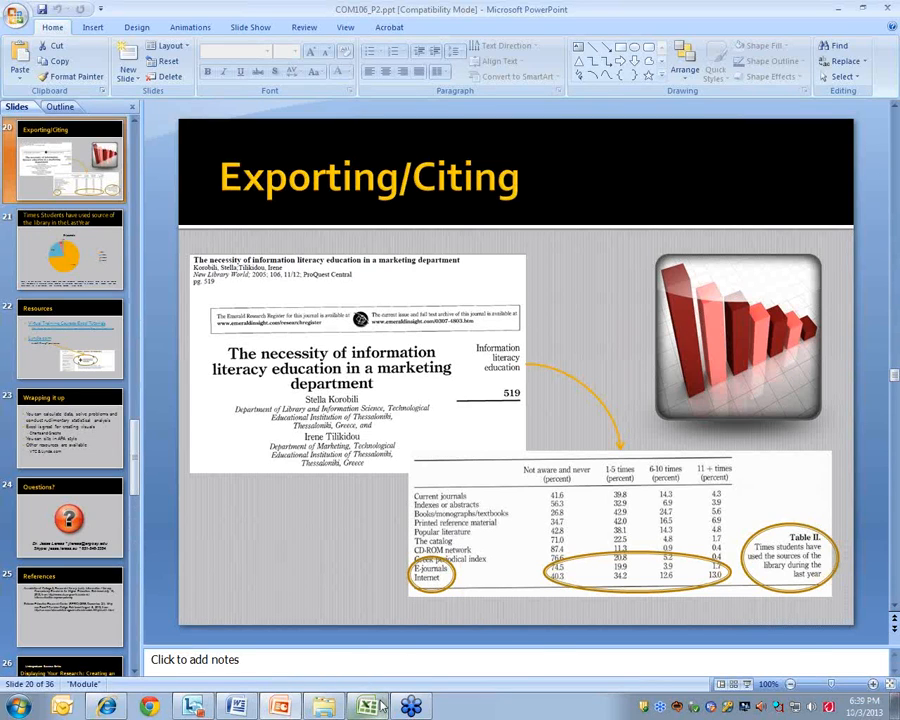
Switch to the Excel workbook and insert a 3-D clustered column chart from A2:E4 on Sheet2.
{"action": "left_click", "coordinate": [378, 706]}
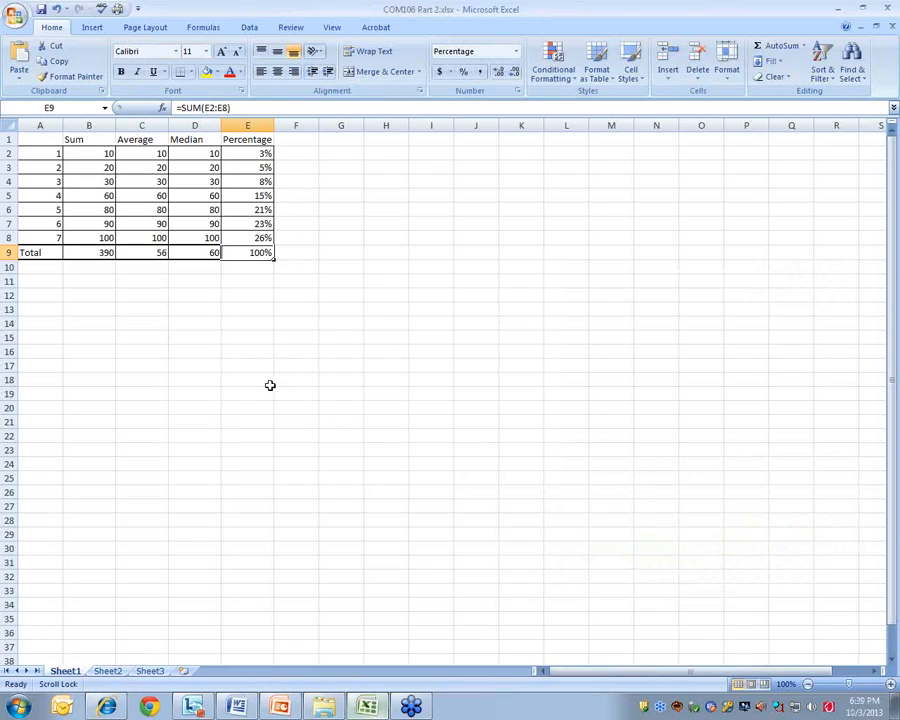
{"action": "left_click", "coordinate": [108, 671]}
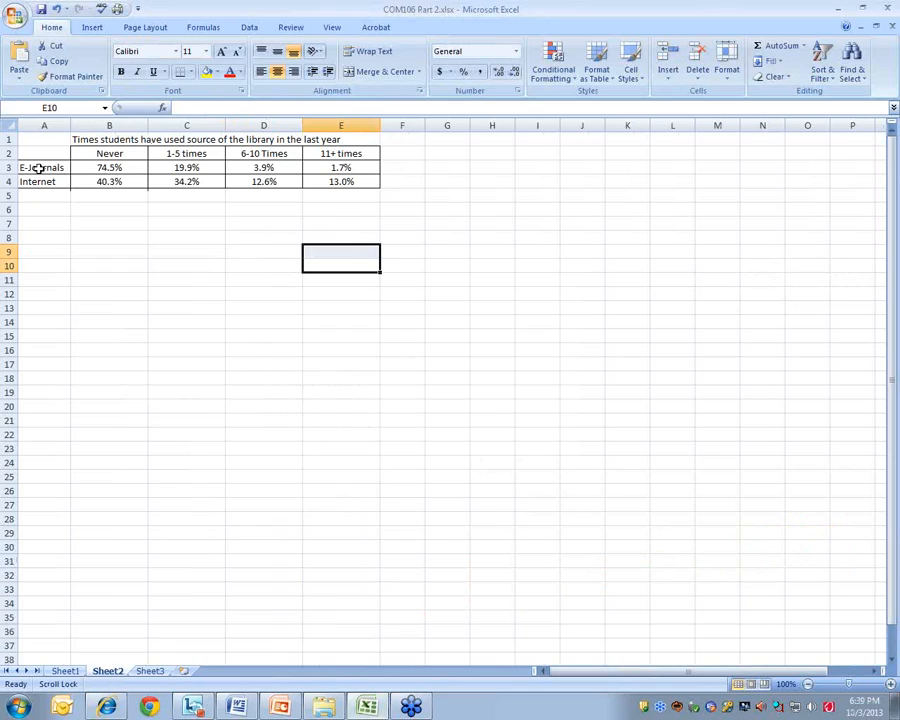
{"action": "left_click", "coordinate": [33, 152]}
{"action": "left_click_drag", "start_coordinate": [33, 152], "coordinate": [343, 180]}
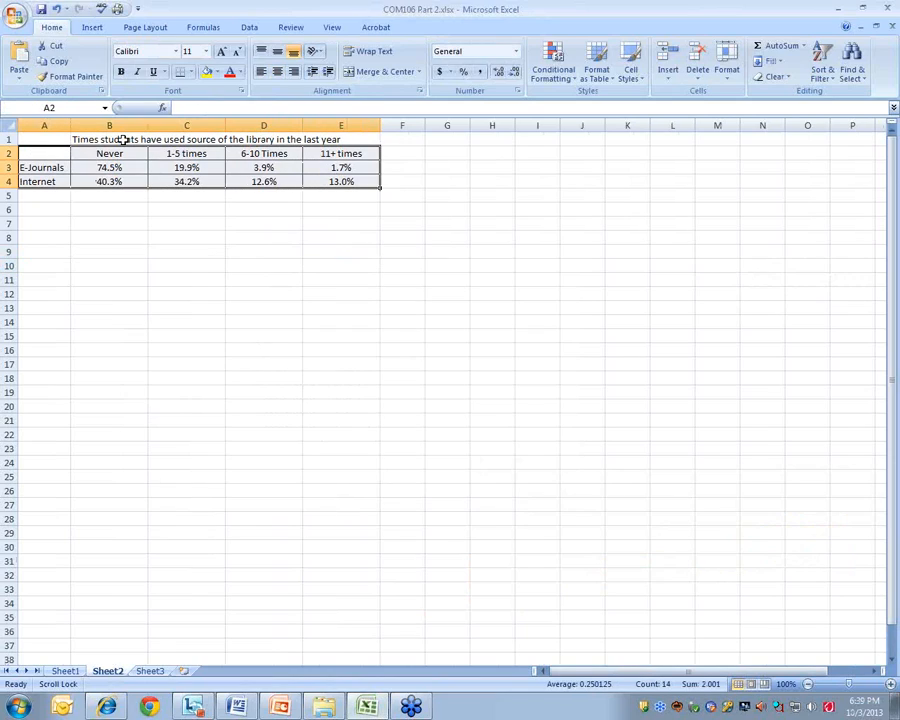
{"action": "left_click", "coordinate": [89, 29]}
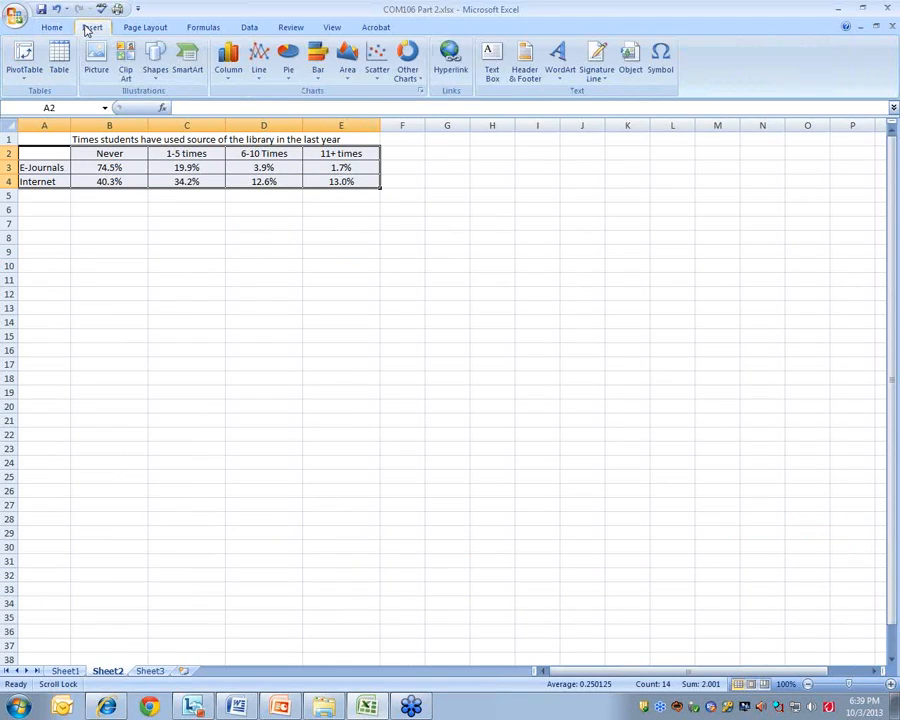
{"action": "left_click", "coordinate": [230, 80]}
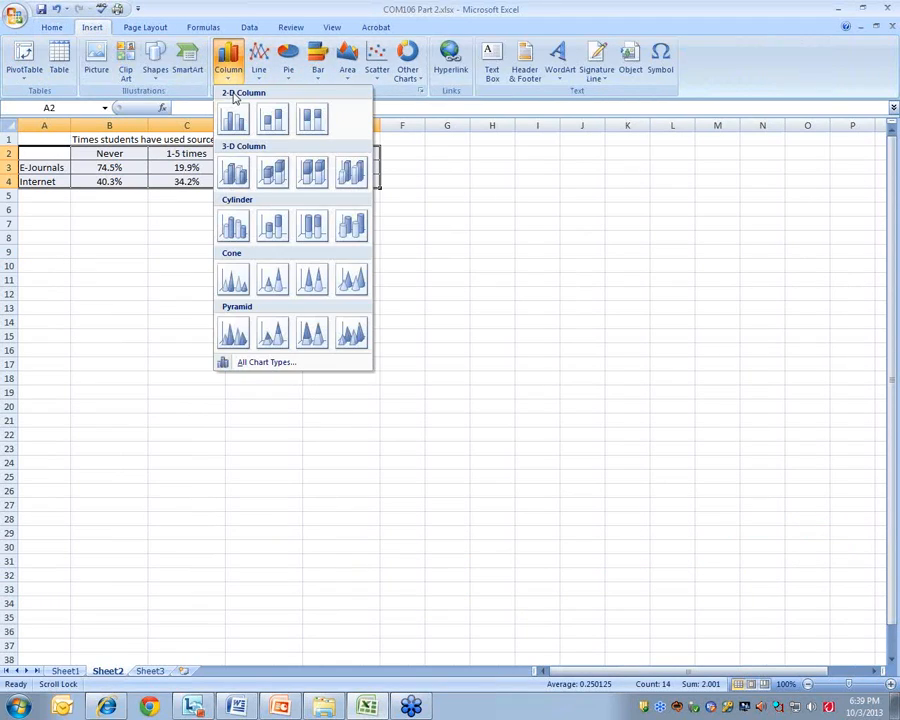
{"action": "left_click", "coordinate": [234, 175]}
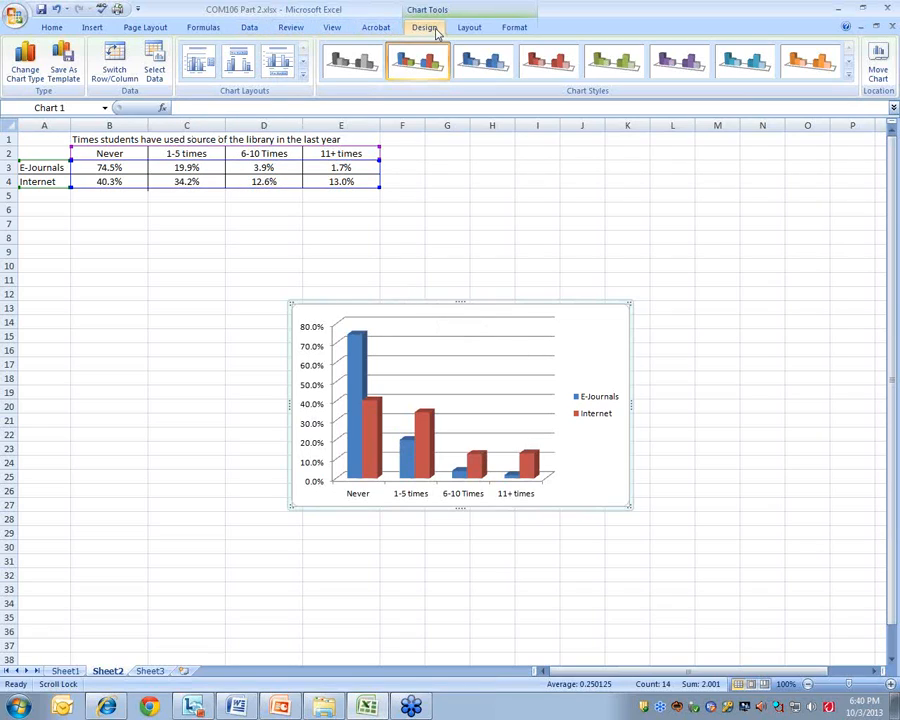
Add a chart title to the column chart using the Above Chart placement.
{"action": "left_click", "coordinate": [468, 27]}
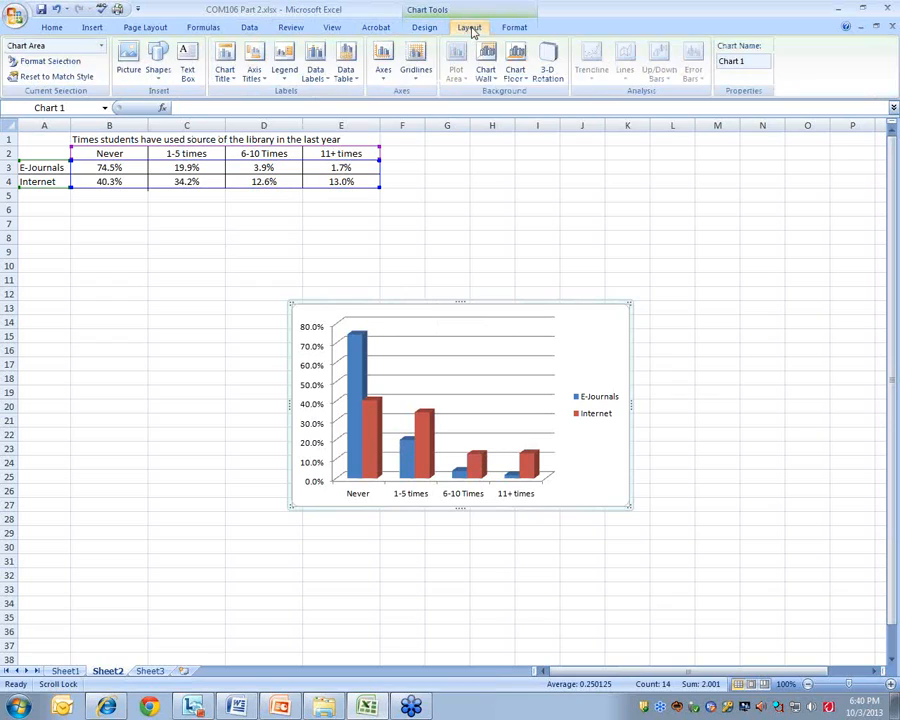
{"action": "left_click", "coordinate": [225, 74]}
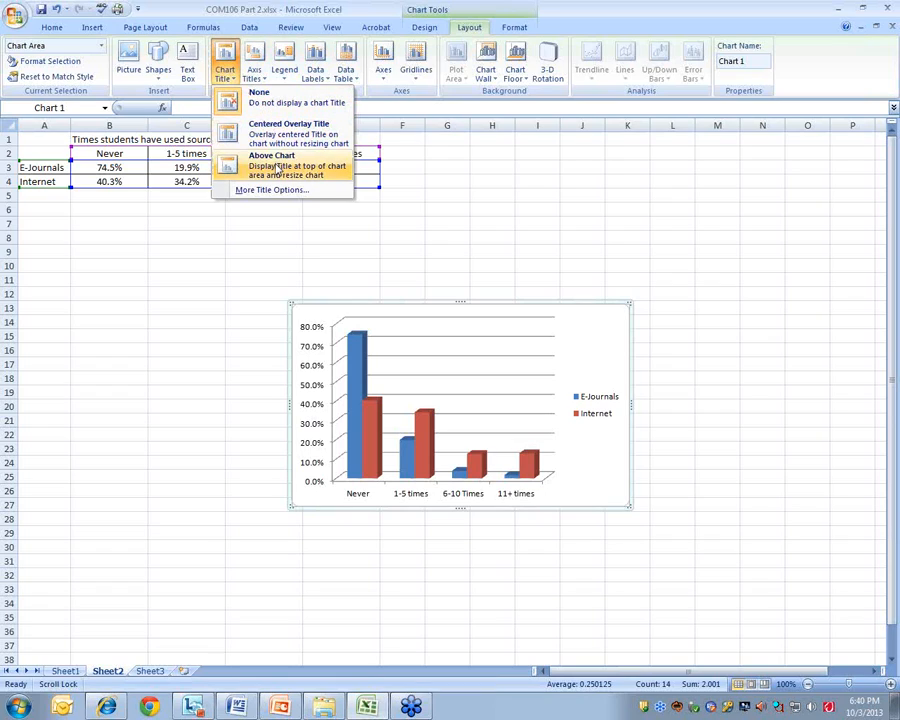
{"action": "left_click", "coordinate": [278, 168]}
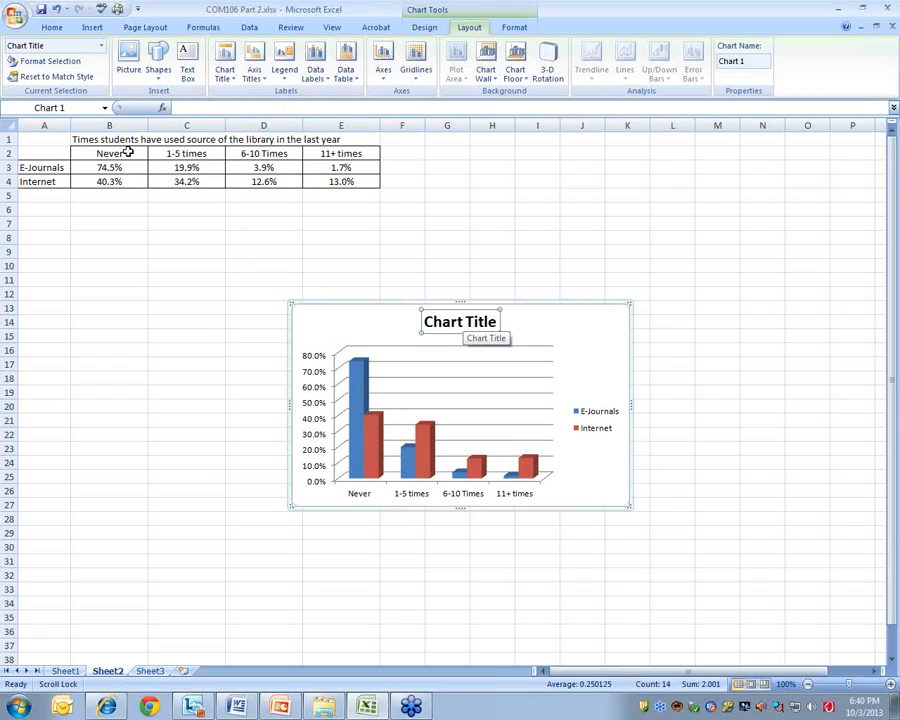
Replace the chart's placeholder title with the heading copied from B1, "Times students have used source of the library in the last year".
{"action": "left_click", "coordinate": [100, 140]}
{"action": "right_click", "coordinate": [104, 140]}
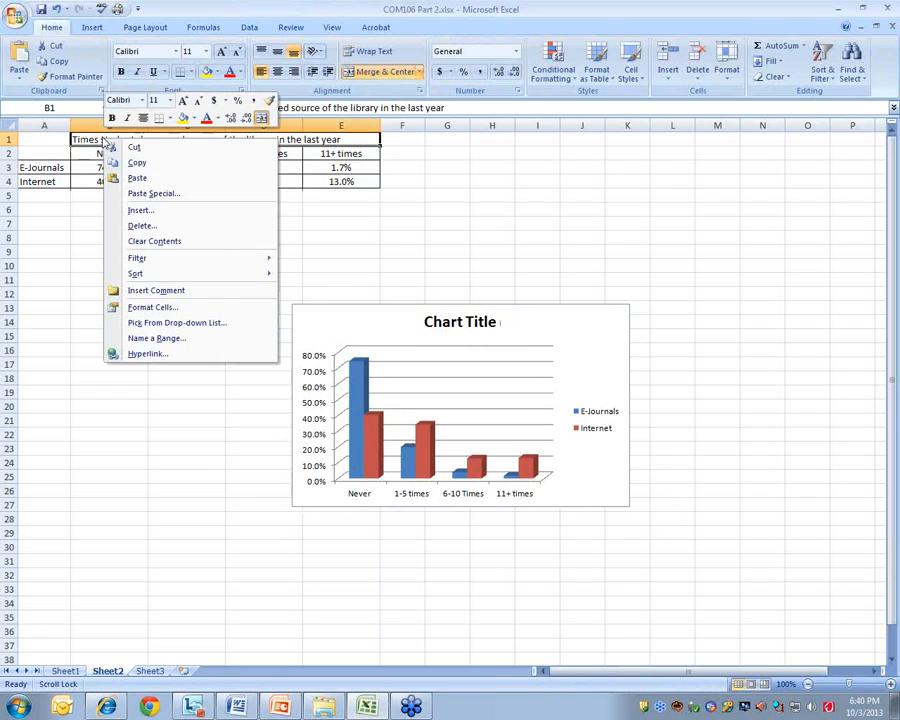
{"action": "left_click", "coordinate": [136, 164]}
{"action": "left_click", "coordinate": [470, 323]}
{"action": "double_click", "coordinate": [474, 325]}
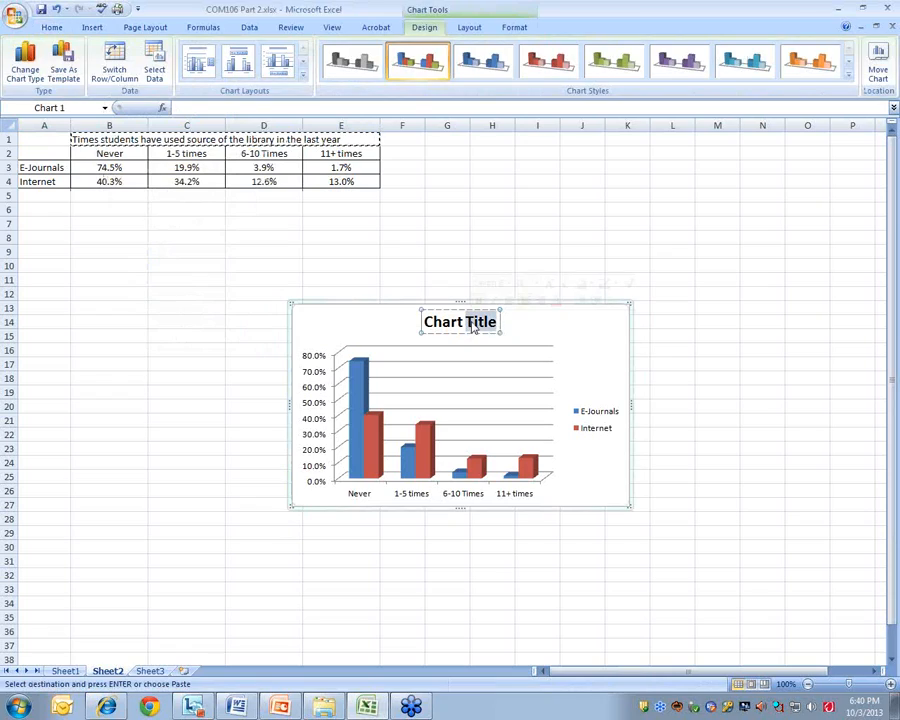
{"action": "left_click", "coordinate": [475, 323]}
{"action": "left_click_drag", "start_coordinate": [497, 322], "coordinate": [436, 319]}
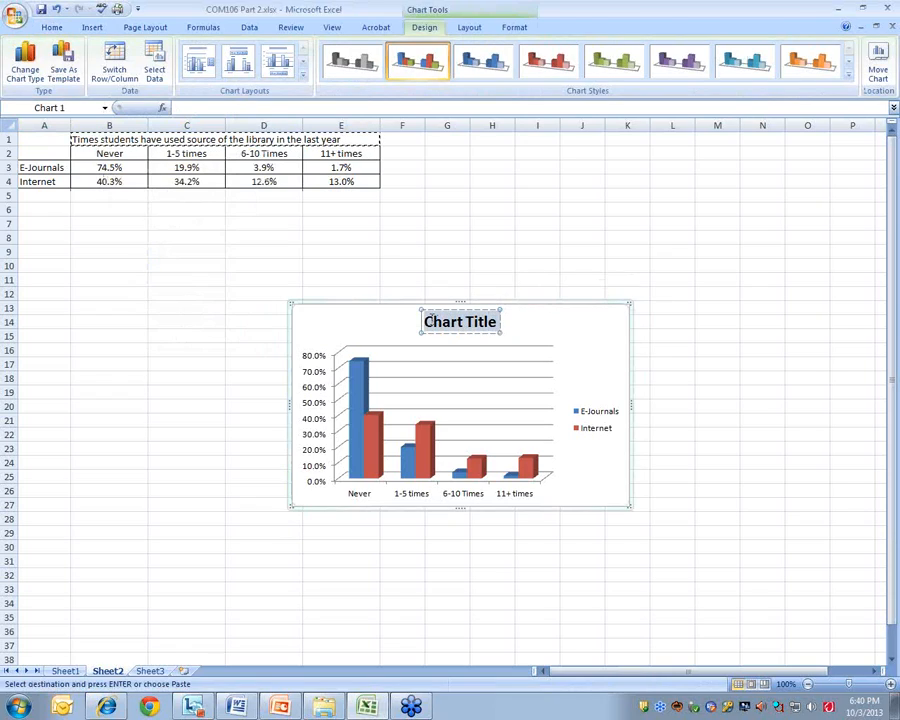
{"action": "key", "text": "ctrl+v"}
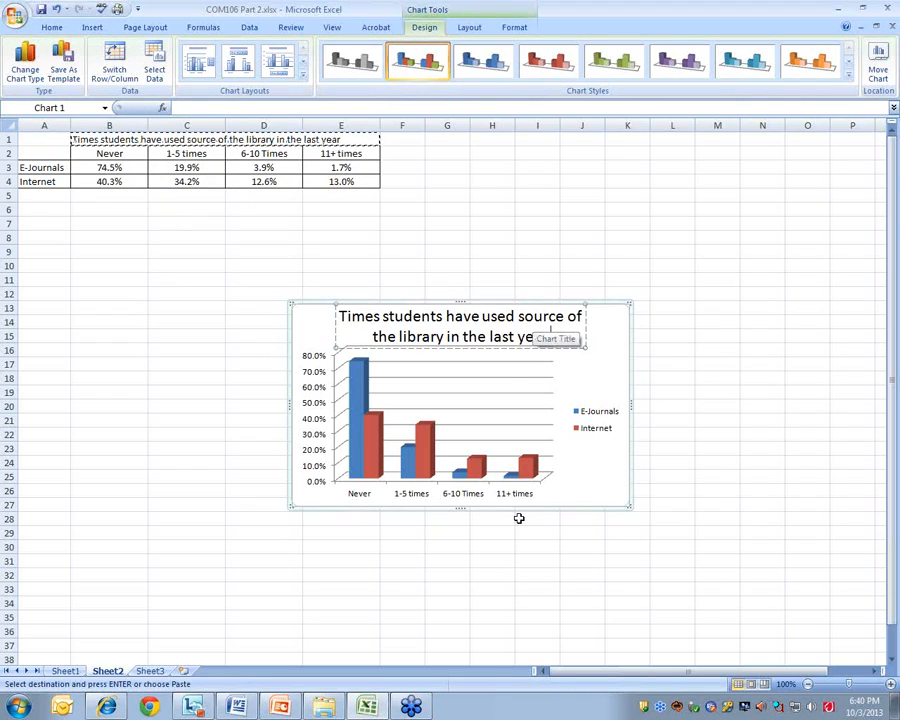
{"action": "left_click", "coordinate": [657, 492]}
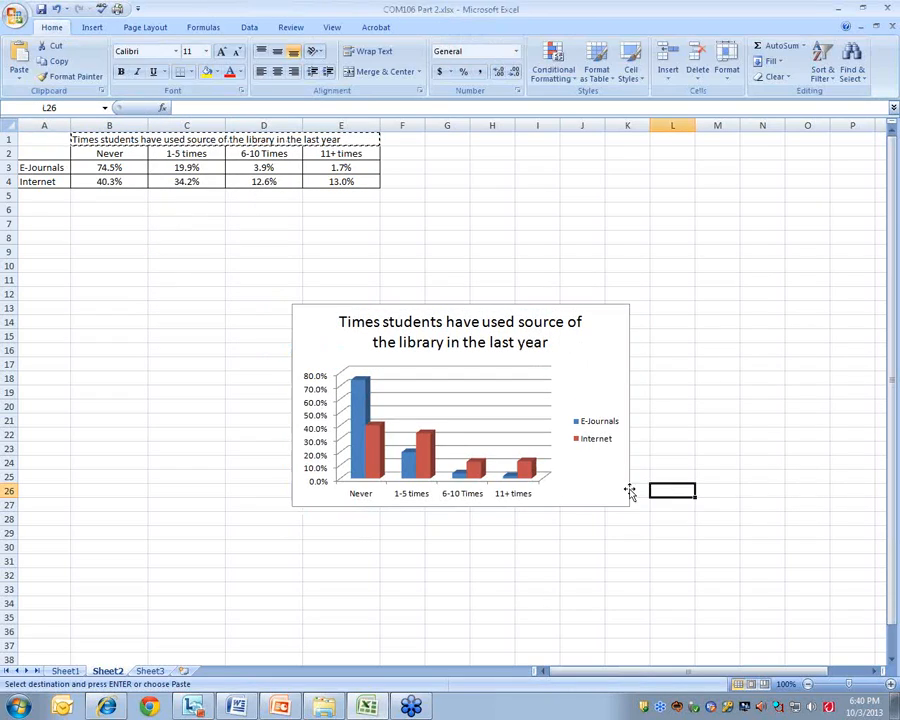
Format the E-Journals data series with a solid dark gray fill.
{"action": "right_click", "coordinate": [361, 415]}
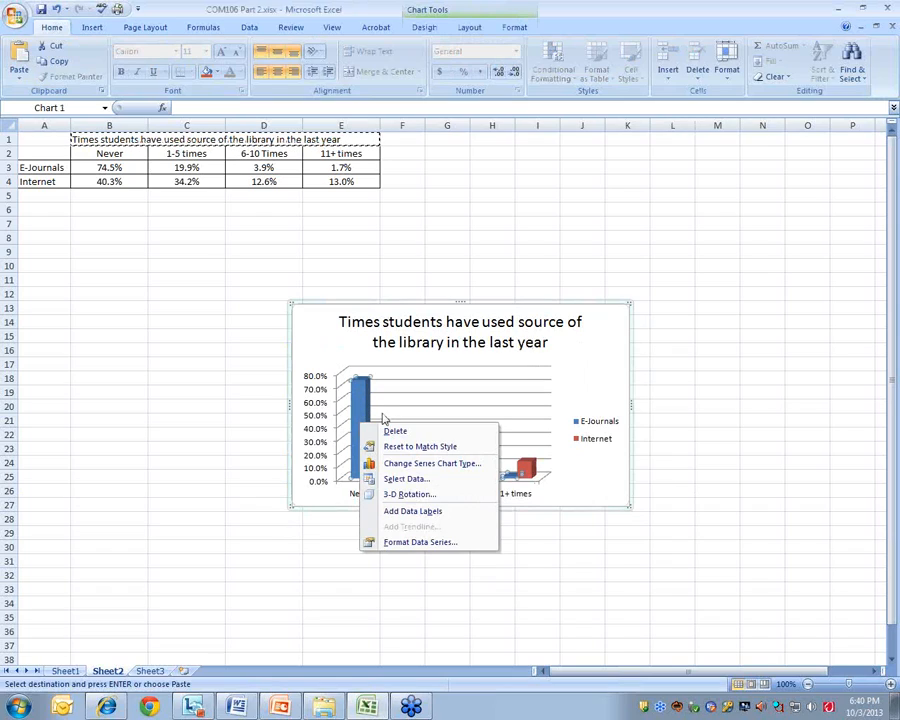
{"action": "left_click", "coordinate": [523, 506]}
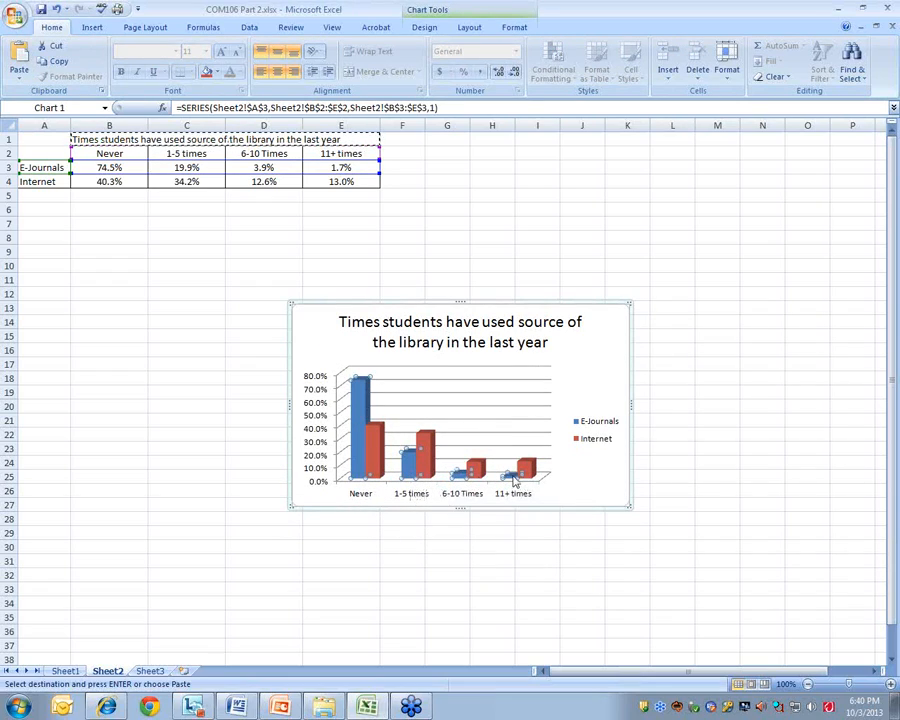
{"action": "right_click", "coordinate": [358, 467]}
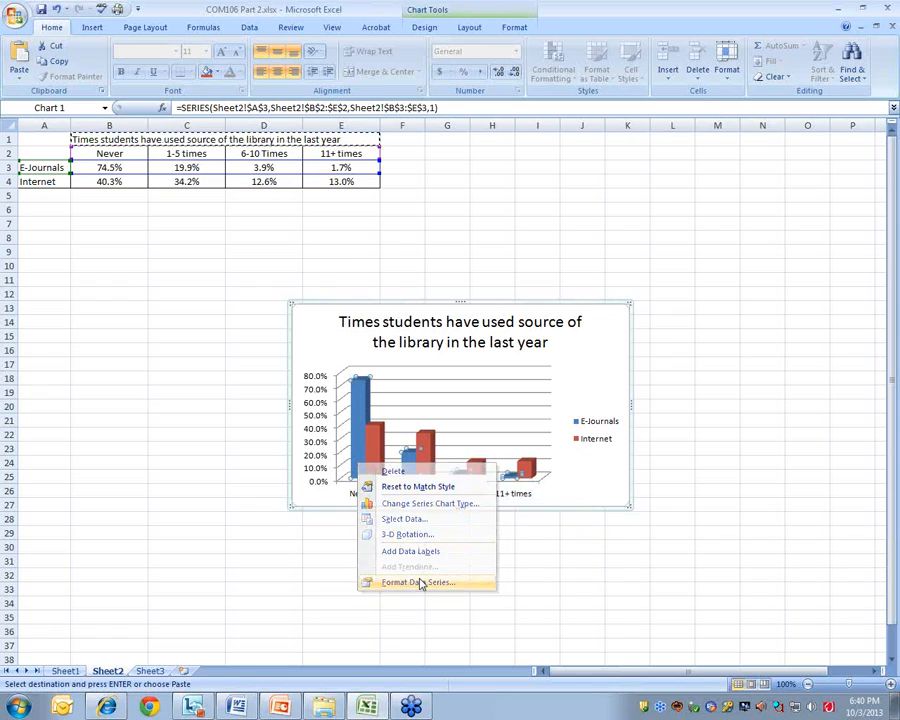
{"action": "left_click", "coordinate": [415, 582]}
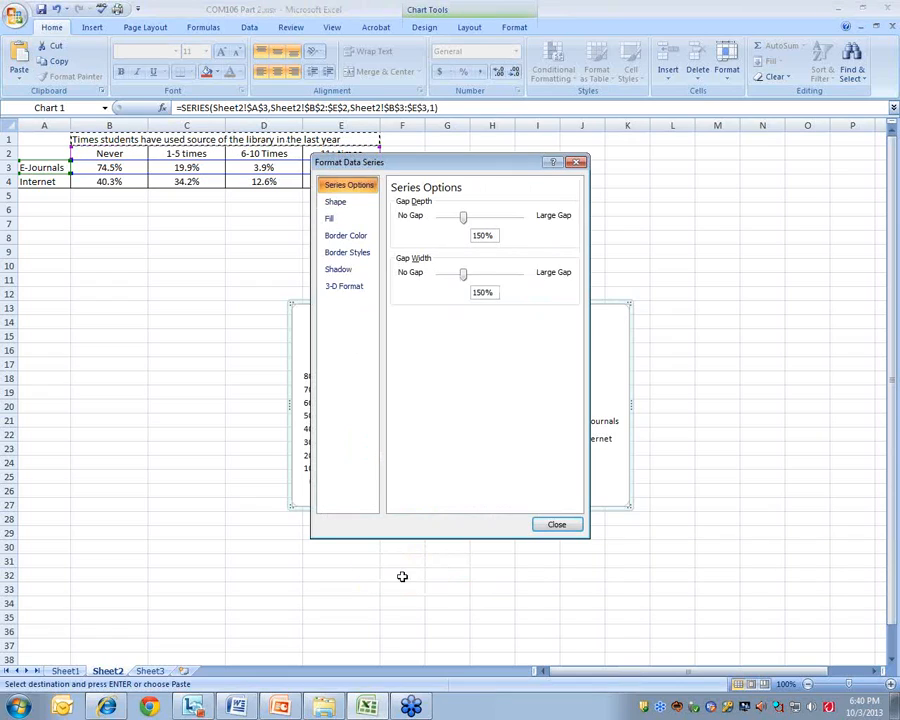
{"action": "left_click", "coordinate": [341, 219]}
{"action": "left_click_drag", "start_coordinate": [394, 170], "coordinate": [568, 189]}
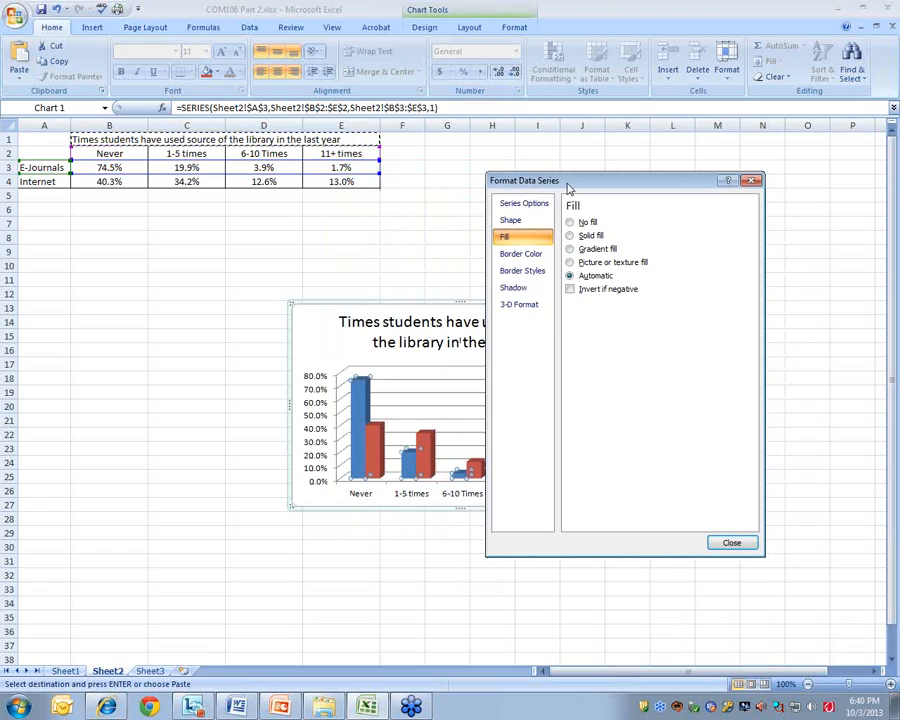
{"action": "left_click", "coordinate": [572, 237]}
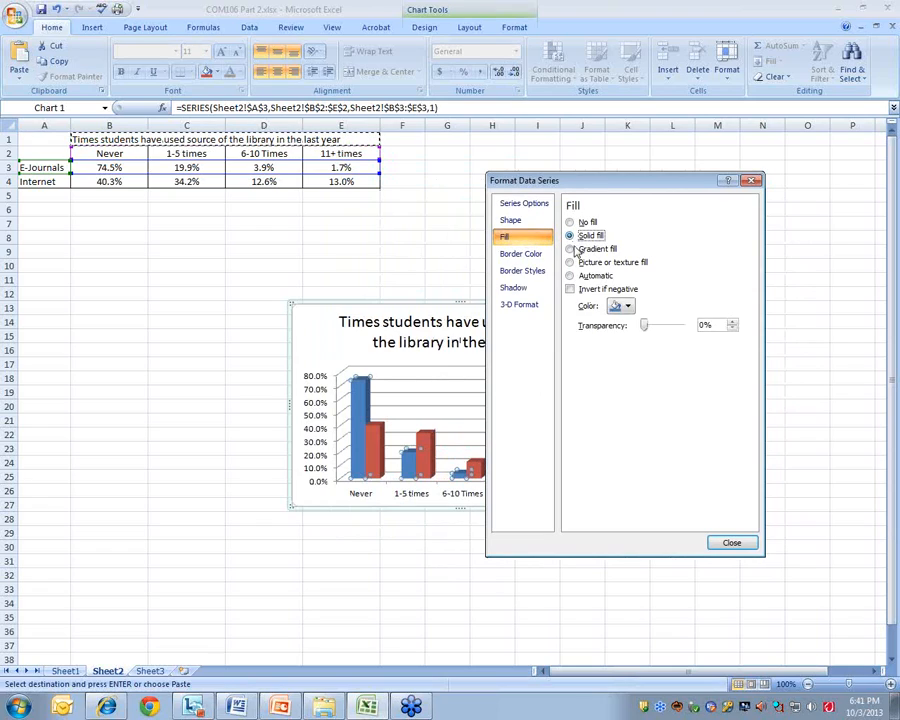
{"action": "left_click", "coordinate": [621, 306]}
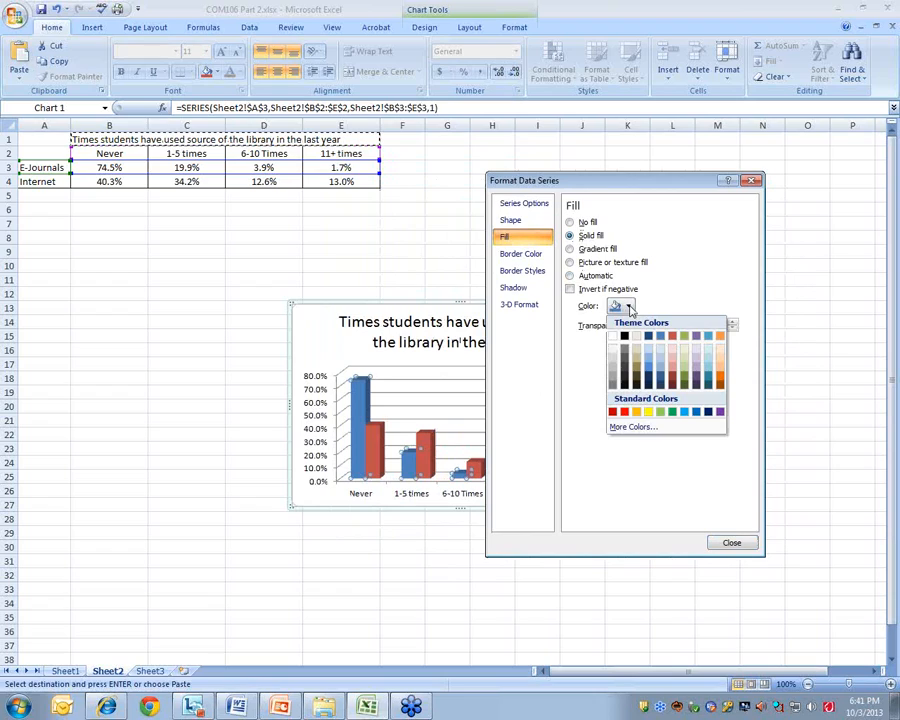
{"action": "left_click", "coordinate": [613, 385]}
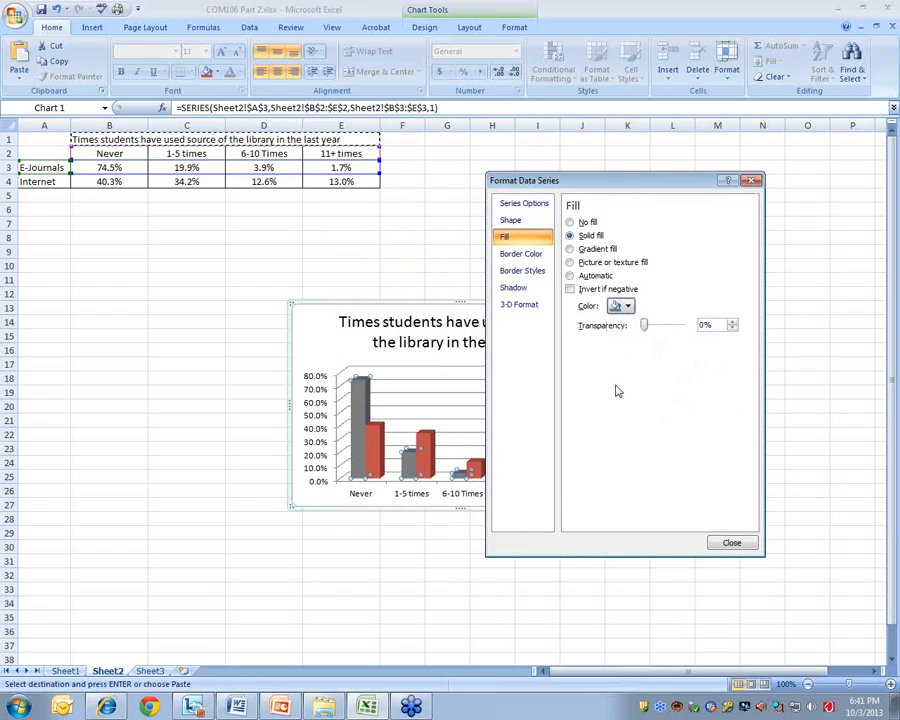
{"action": "left_click", "coordinate": [736, 543]}
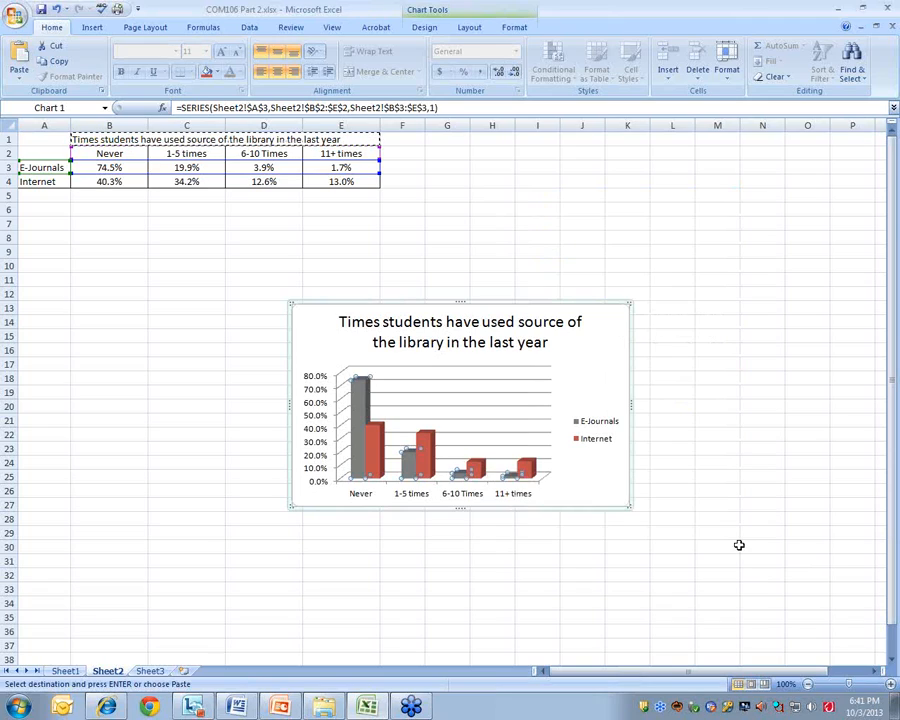
Format the Internet data series with a solid light gray fill.
{"action": "right_click", "coordinate": [376, 447]}
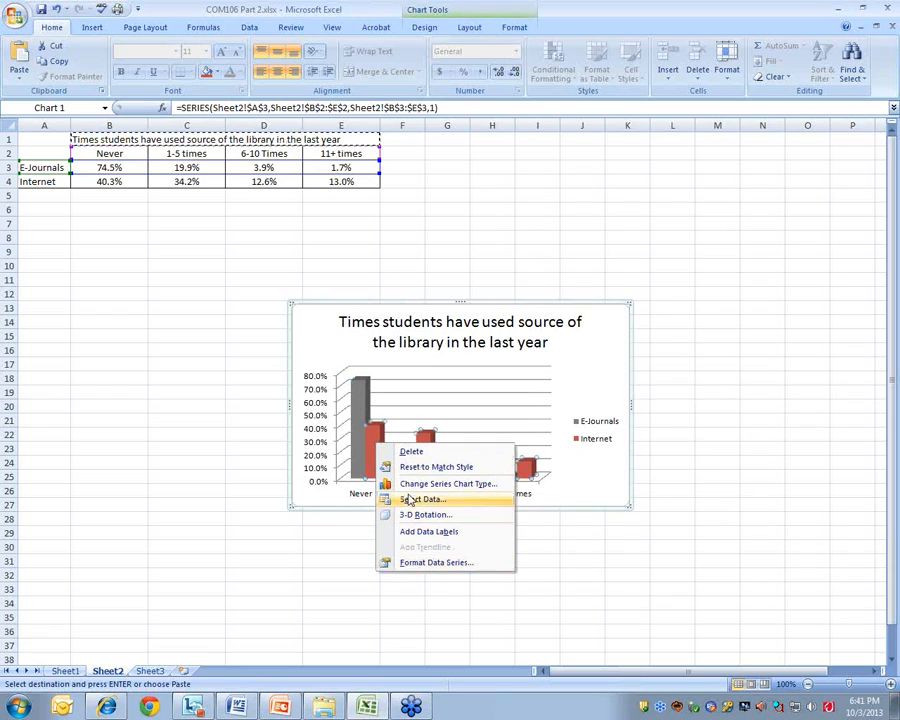
{"action": "left_click", "coordinate": [430, 563]}
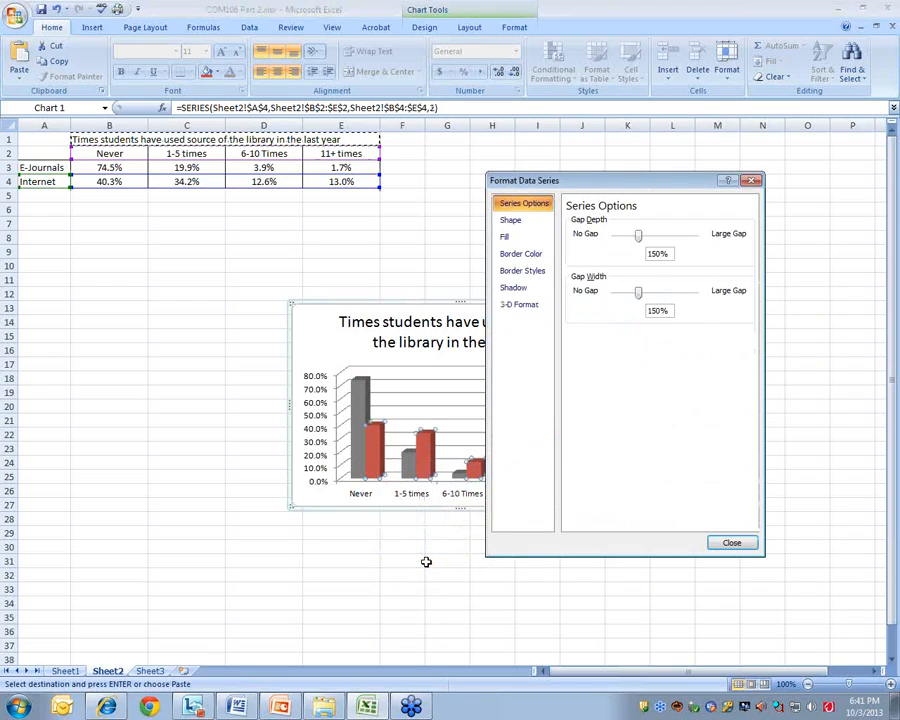
{"action": "left_click", "coordinate": [508, 237]}
{"action": "left_click", "coordinate": [569, 235]}
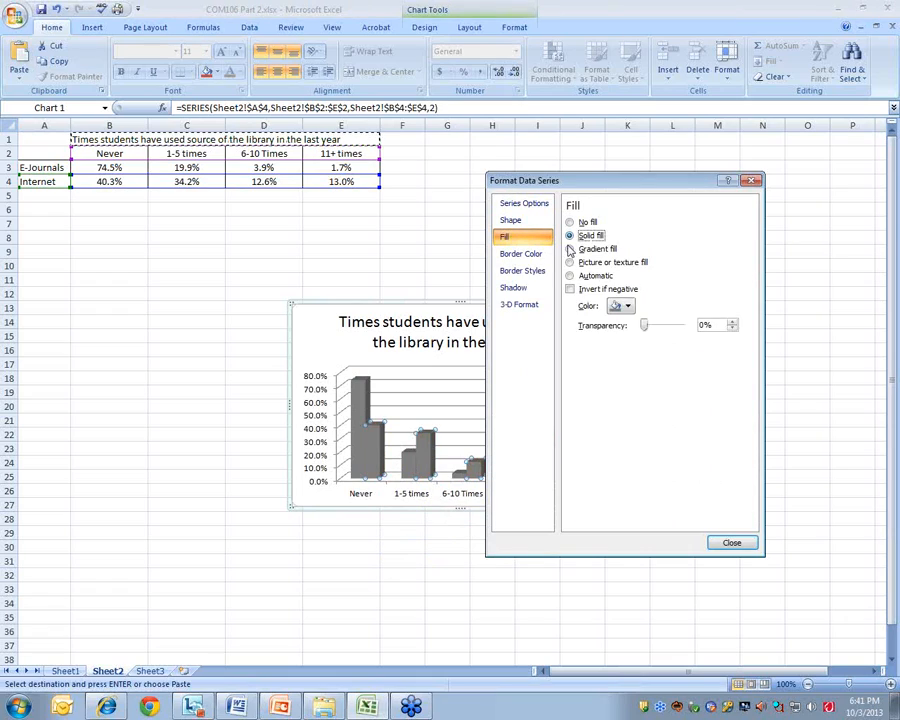
{"action": "left_click", "coordinate": [623, 309]}
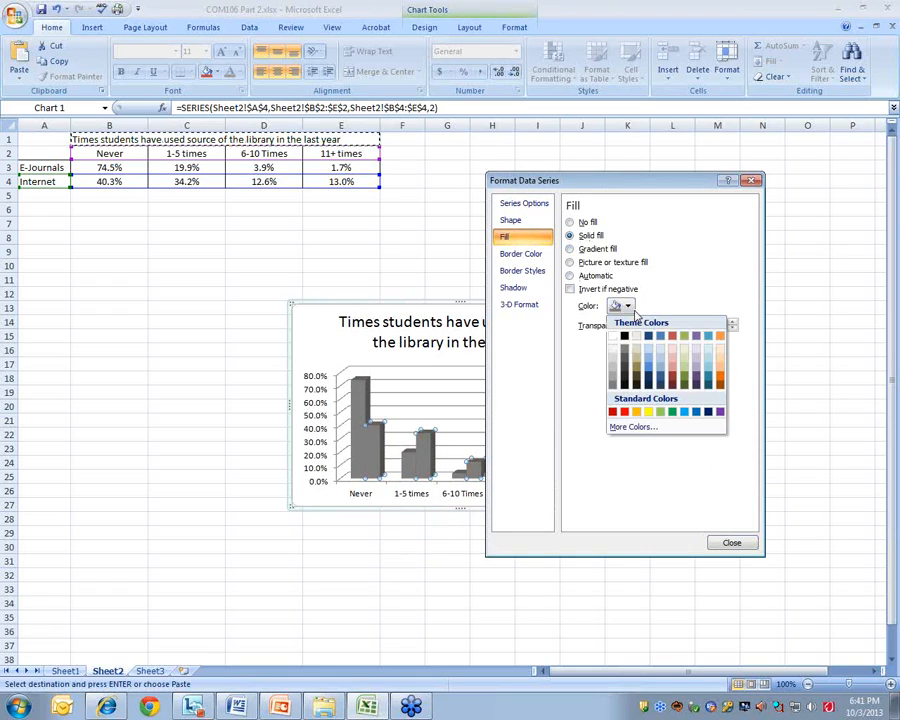
{"action": "left_click", "coordinate": [626, 354]}
{"action": "left_click", "coordinate": [721, 541]}
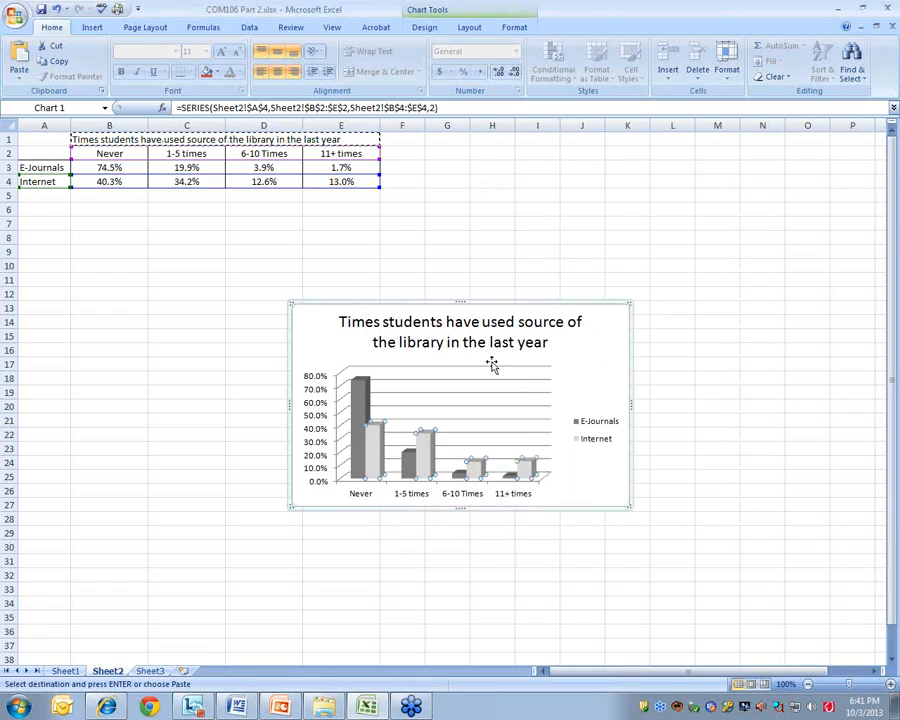
Remove the chart area's border by setting its border color to No line.
{"action": "right_click", "coordinate": [538, 302]}
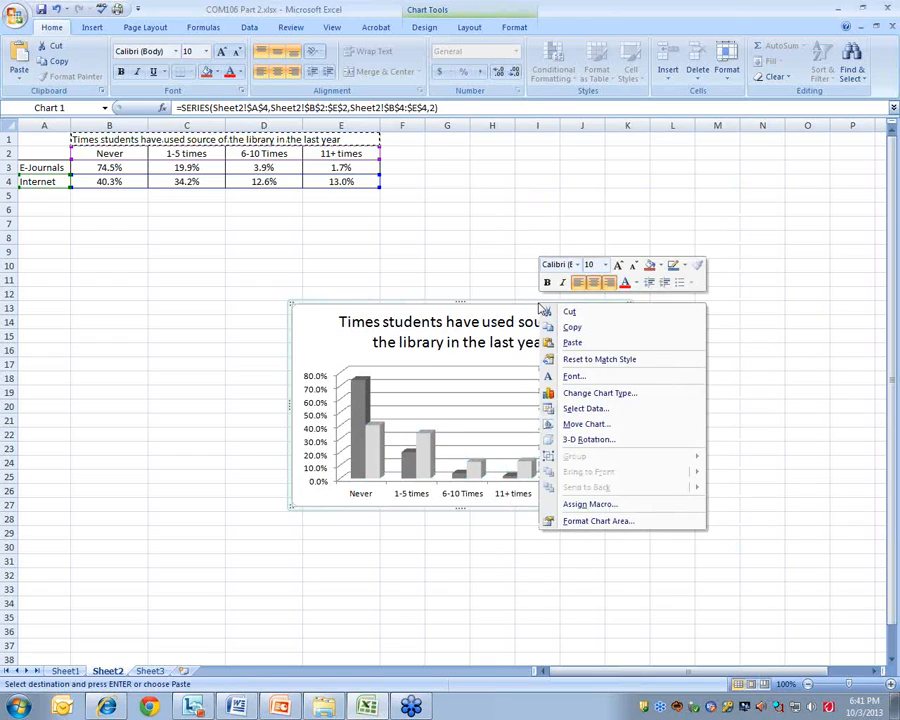
{"action": "left_click", "coordinate": [619, 525]}
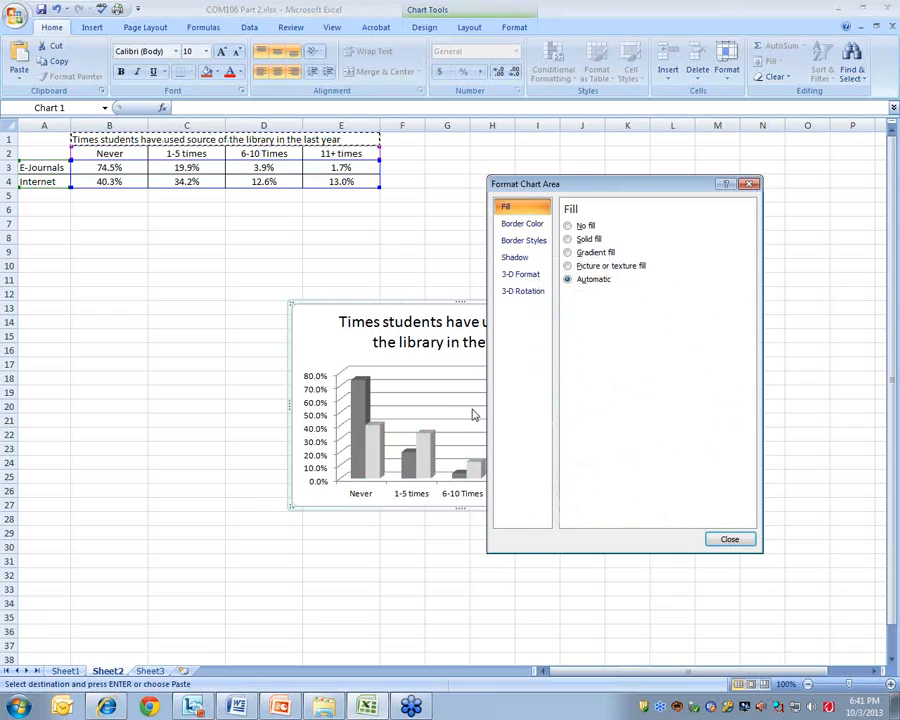
{"action": "left_click", "coordinate": [539, 228]}
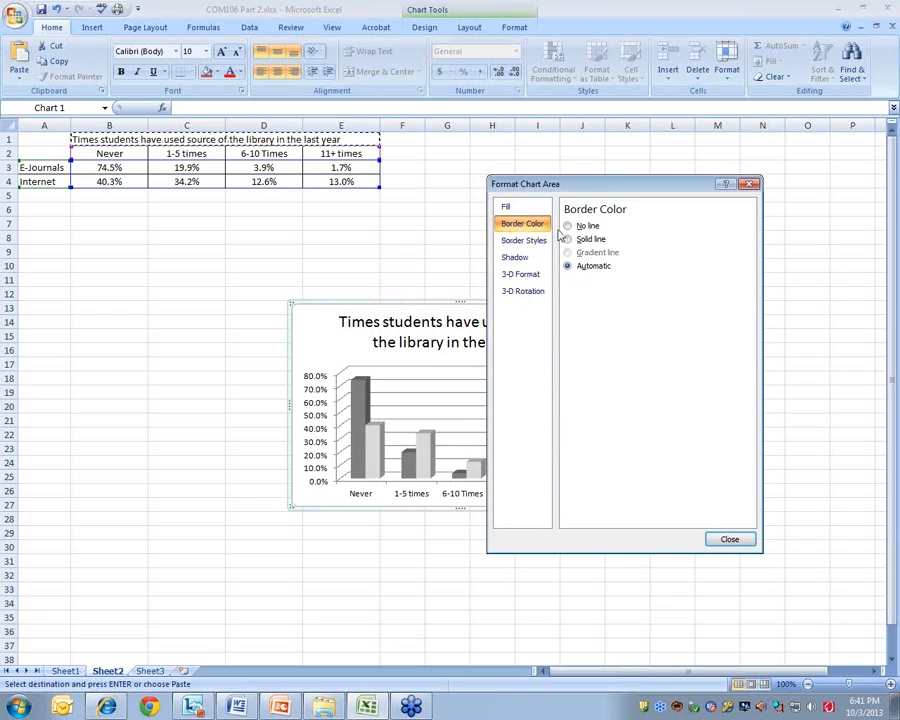
{"action": "left_click", "coordinate": [568, 227]}
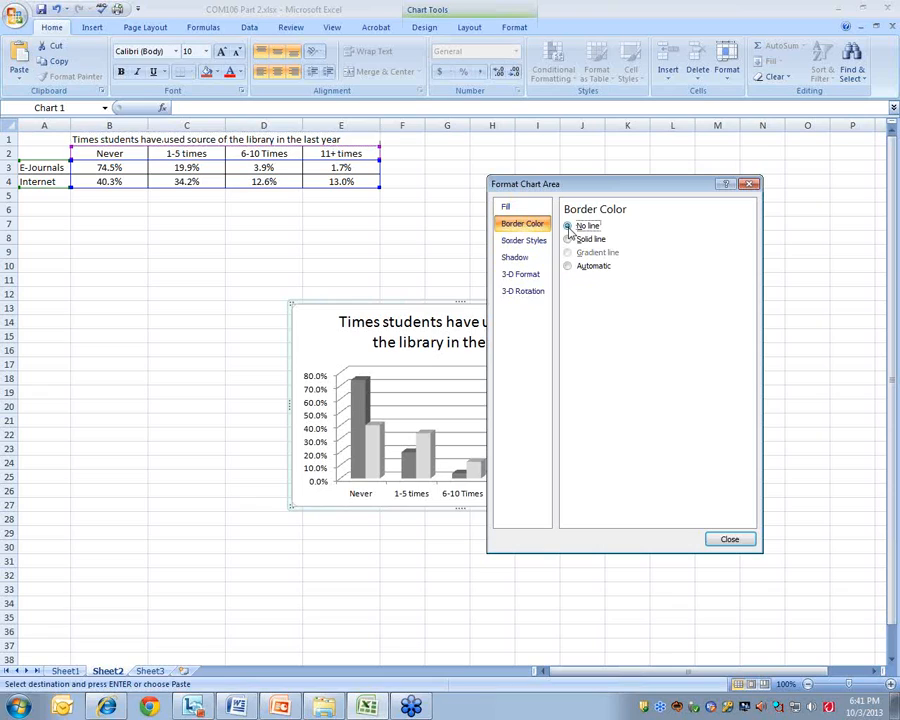
{"action": "left_click", "coordinate": [729, 539]}
{"action": "left_click", "coordinate": [840, 377]}
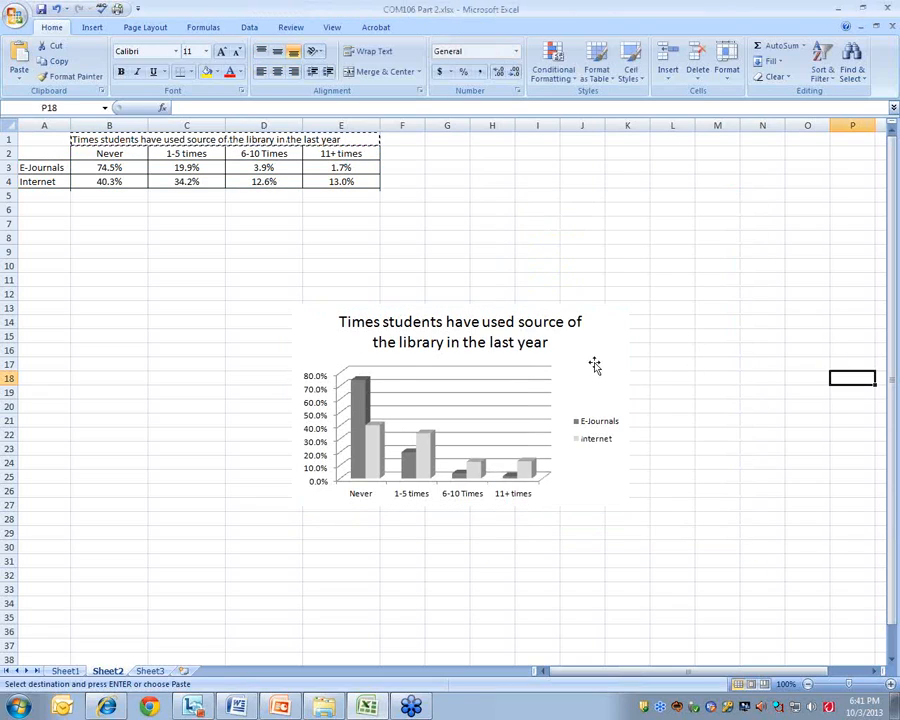
Copy the finished column chart and switch to the EXCEL PAPER.doc document in Word.
{"action": "left_click", "coordinate": [505, 330]}
{"action": "left_click", "coordinate": [502, 305]}
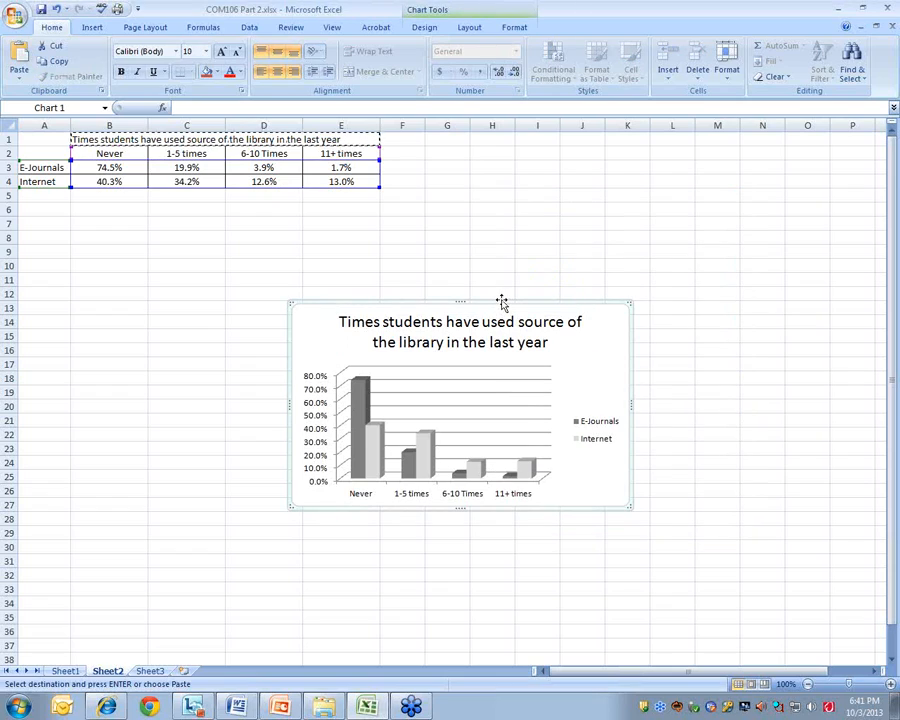
{"action": "right_click", "coordinate": [505, 305]}
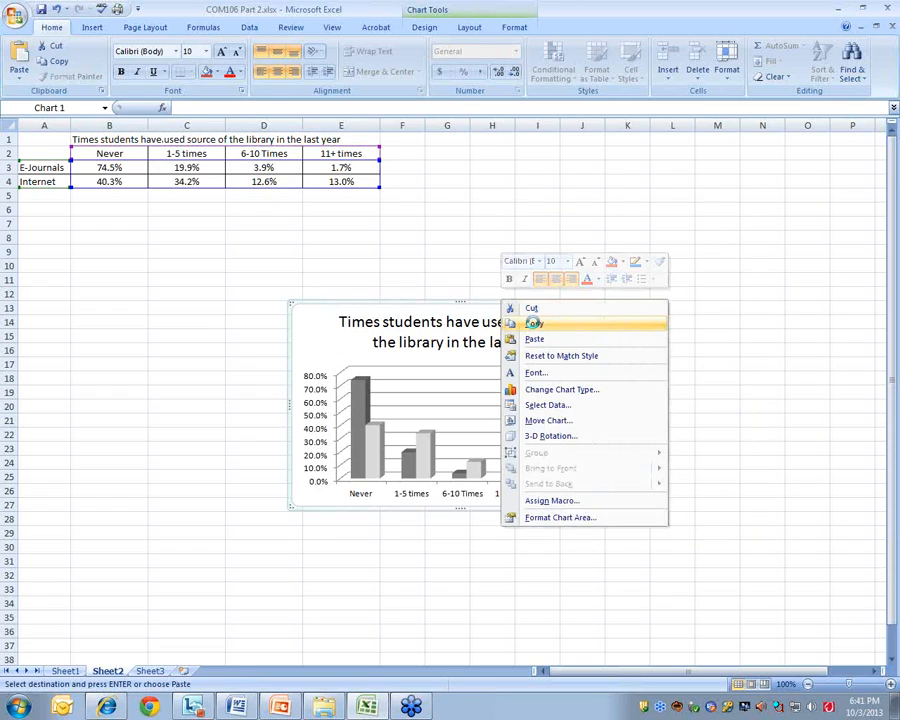
{"action": "left_click", "coordinate": [530, 324]}
{"action": "left_click", "coordinate": [240, 709]}
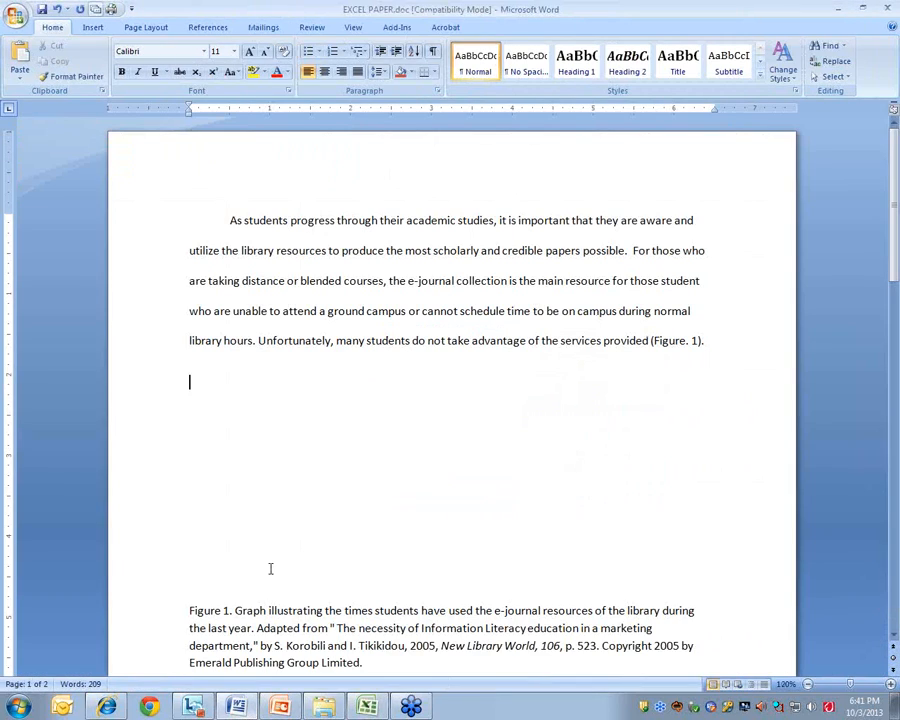
Examine the paper's Figure 1 mention, the figure caption with its source credit, the in-text citation and the References entry.
{"action": "scroll", "coordinate": [245, 628], "scroll_direction": "down", "scroll_amount": 2}
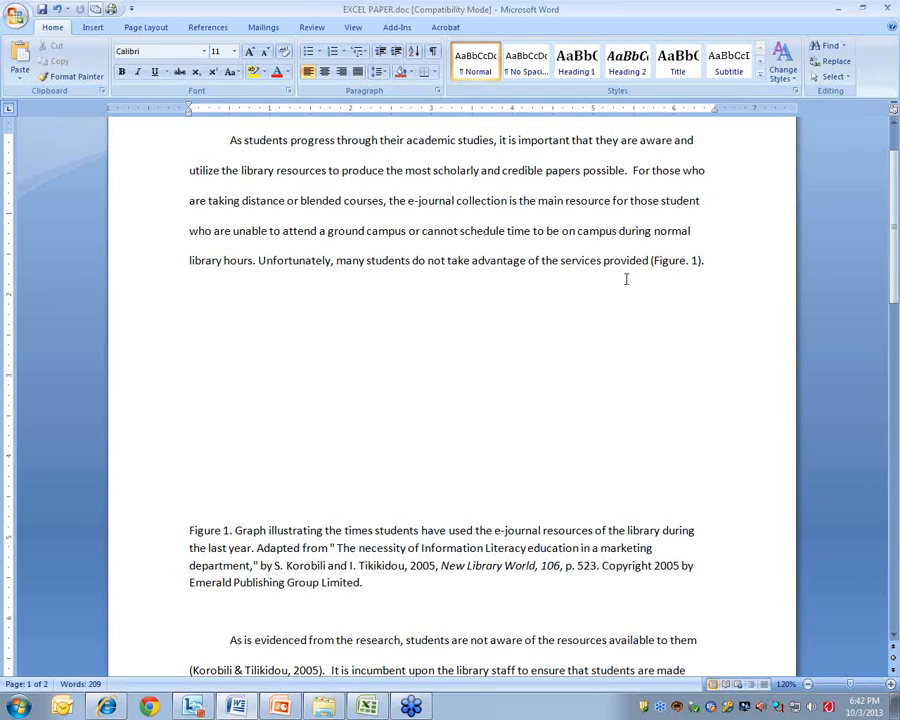
{"action": "scroll", "coordinate": [325, 478], "scroll_direction": "down", "scroll_amount": 3}
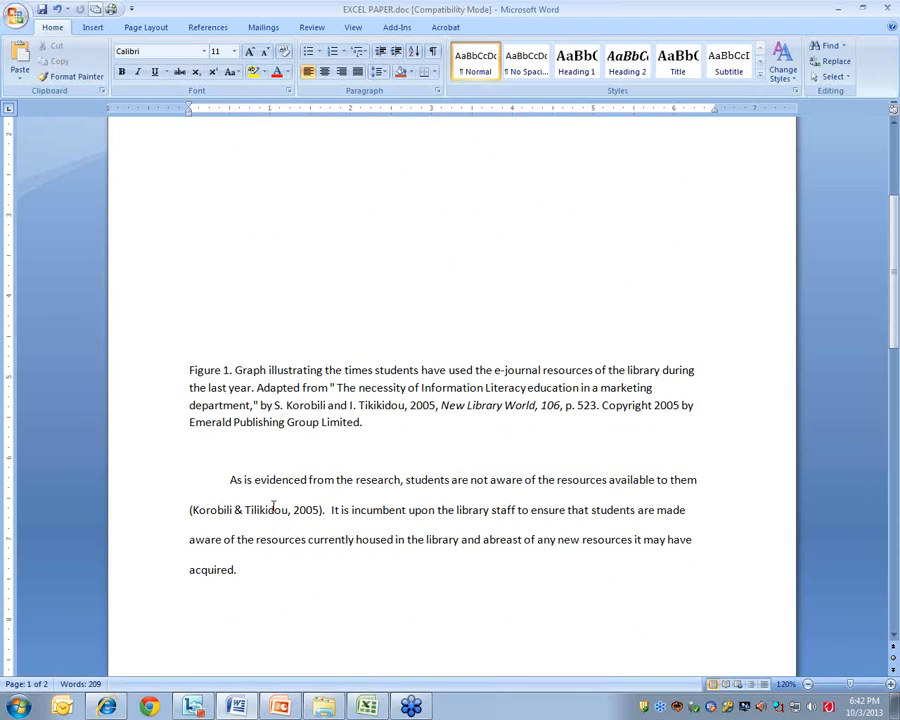
{"action": "scroll", "coordinate": [270, 478], "scroll_direction": "down", "scroll_amount": 4}
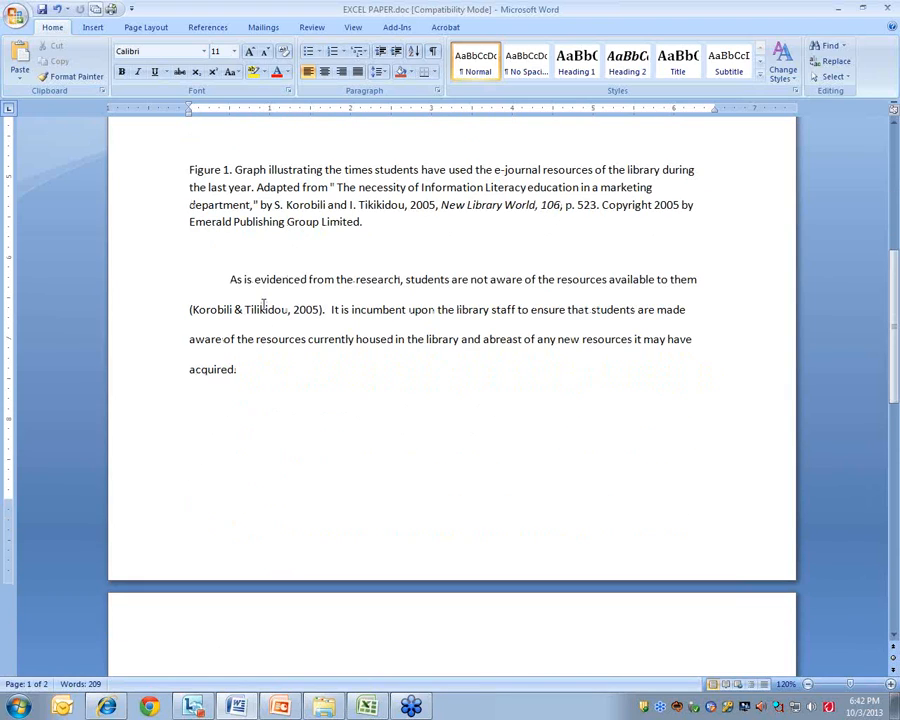
{"action": "scroll", "coordinate": [259, 310], "scroll_direction": "down", "scroll_amount": 5}
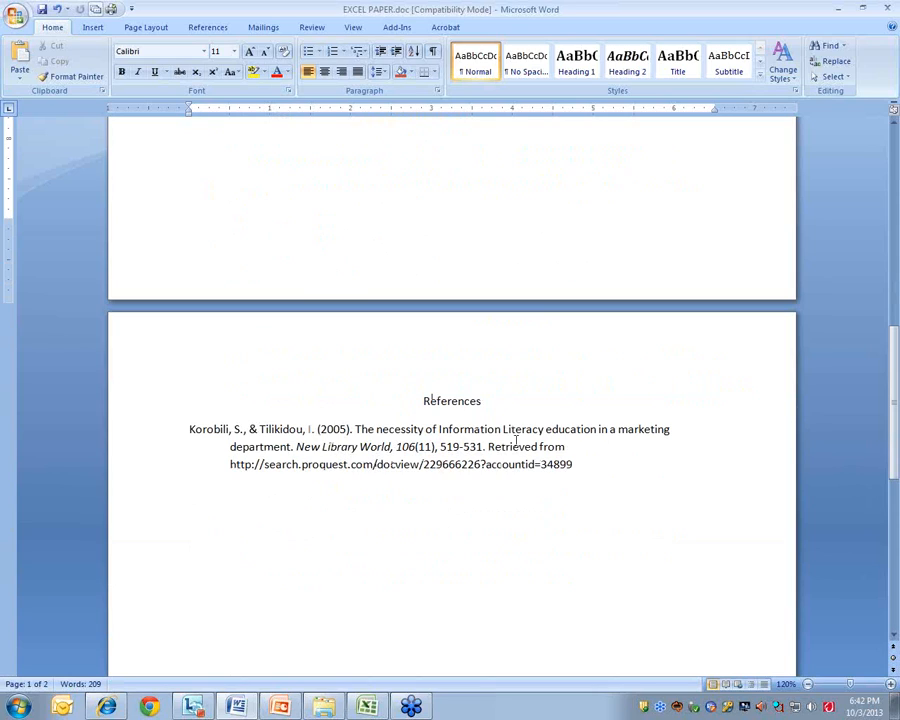
{"action": "scroll", "coordinate": [447, 453], "scroll_direction": "up", "scroll_amount": 3}
{"action": "scroll", "coordinate": [386, 410], "scroll_direction": "up", "scroll_amount": 4}
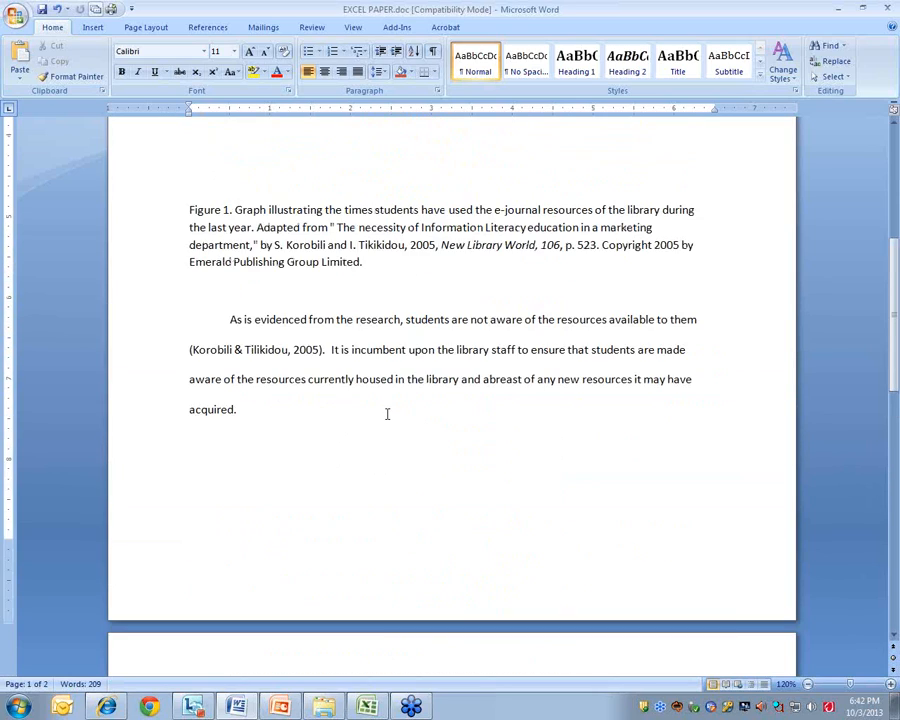
{"action": "scroll", "coordinate": [407, 483], "scroll_direction": "down", "scroll_amount": 3}
{"action": "scroll", "coordinate": [406, 452], "scroll_direction": "up", "scroll_amount": 7}
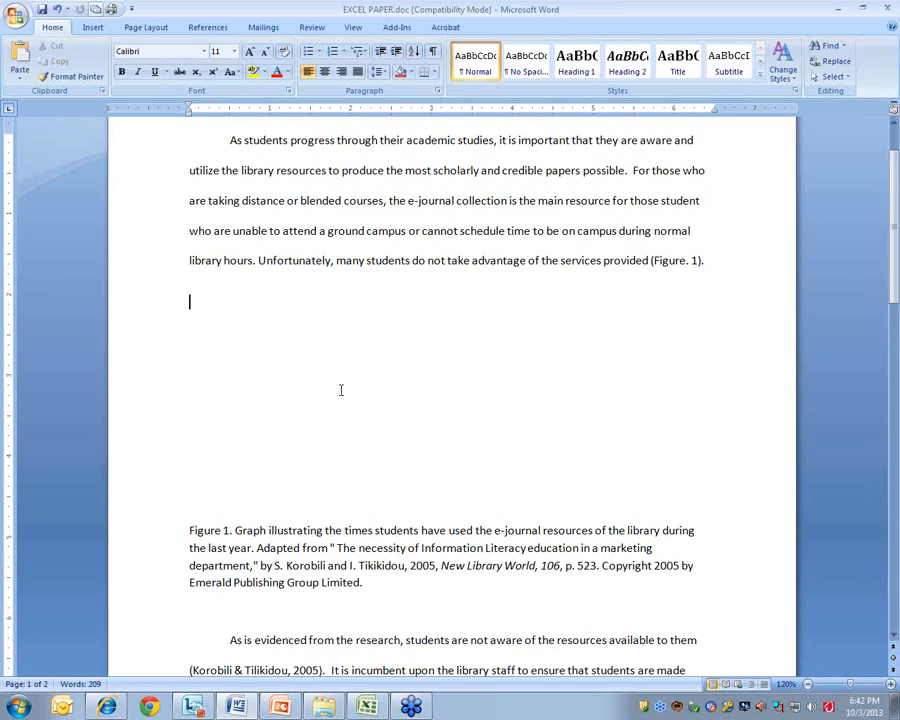
Paste the copied chart below the first paragraph and set its text wrapping style to Square.
{"action": "right_click", "coordinate": [291, 307]}
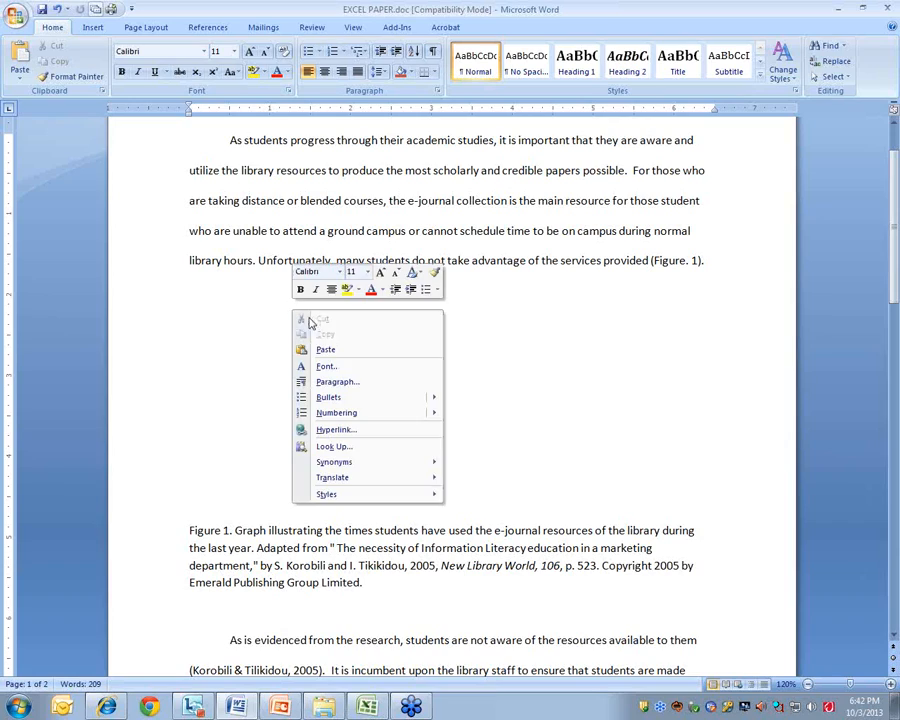
{"action": "left_click", "coordinate": [355, 351]}
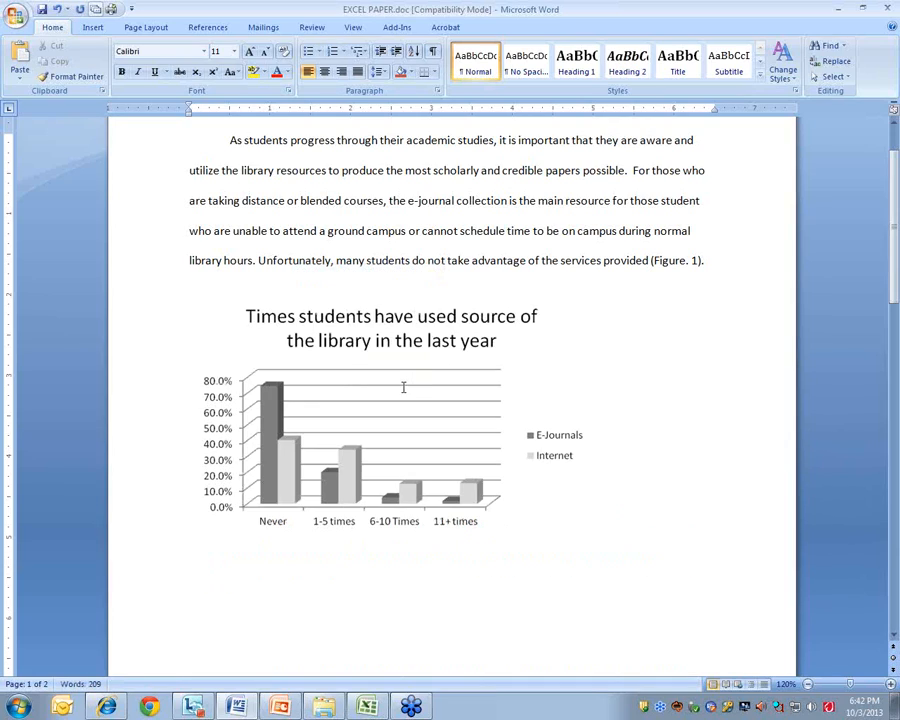
{"action": "right_click", "coordinate": [510, 388]}
{"action": "left_click", "coordinate": [408, 333]}
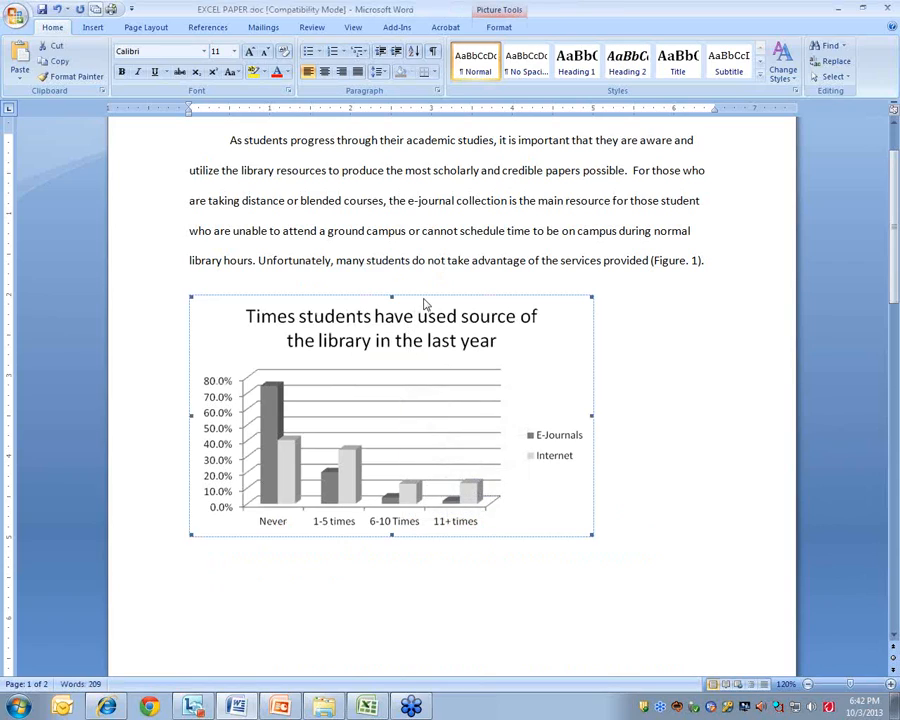
{"action": "right_click", "coordinate": [424, 303]}
{"action": "left_click", "coordinate": [469, 422]}
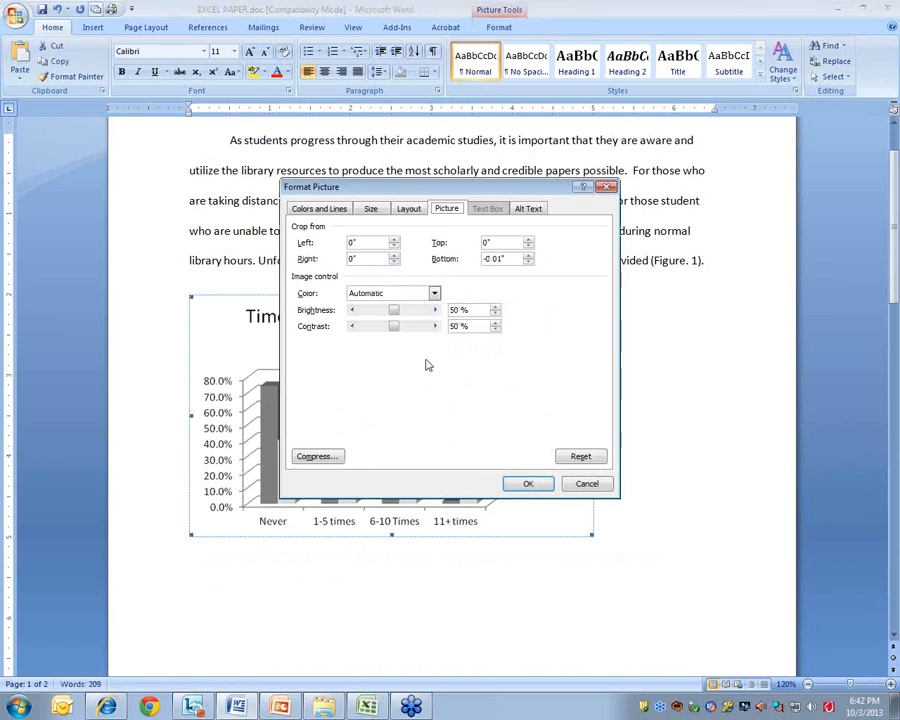
{"action": "left_click", "coordinate": [407, 210]}
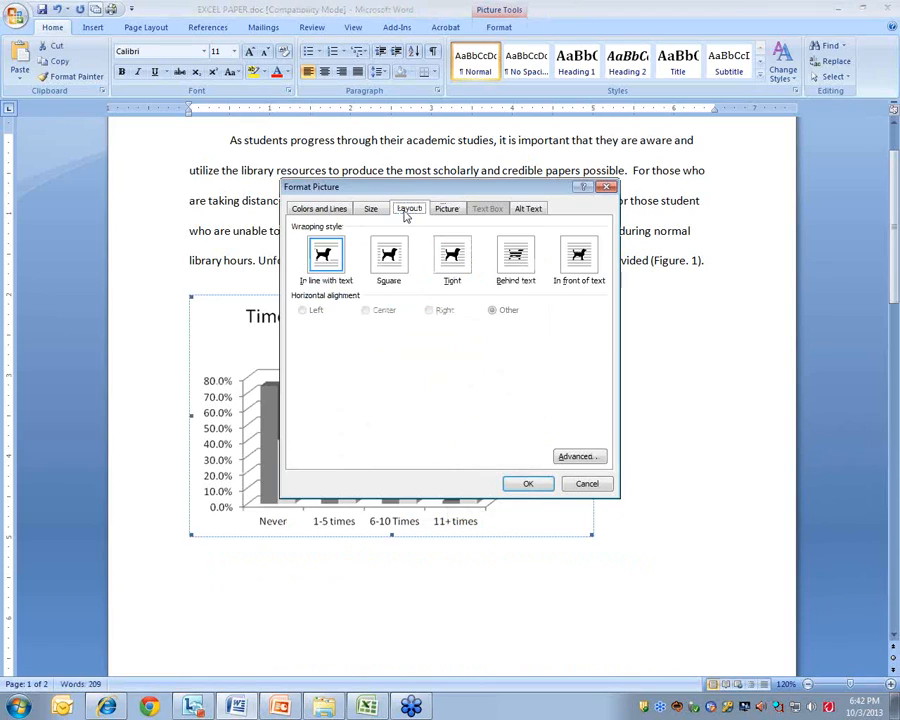
{"action": "left_click", "coordinate": [403, 261]}
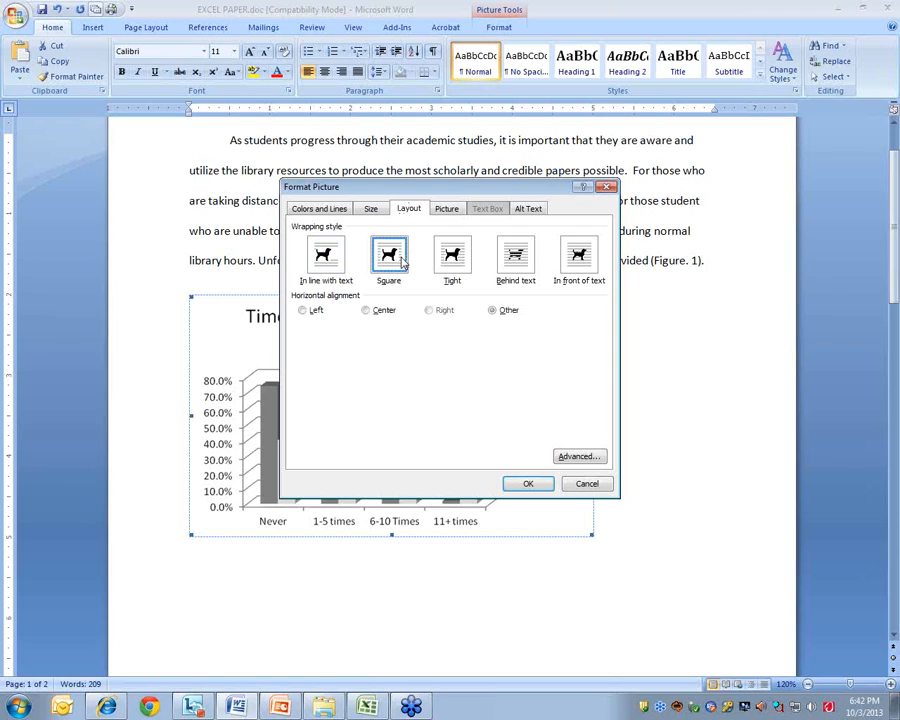
{"action": "left_click", "coordinate": [535, 487]}
Move the chart toward the middle of the page and push the Figure 1 caption onto the lines below it.
{"action": "left_click_drag", "start_coordinate": [383, 390], "coordinate": [431, 390]}
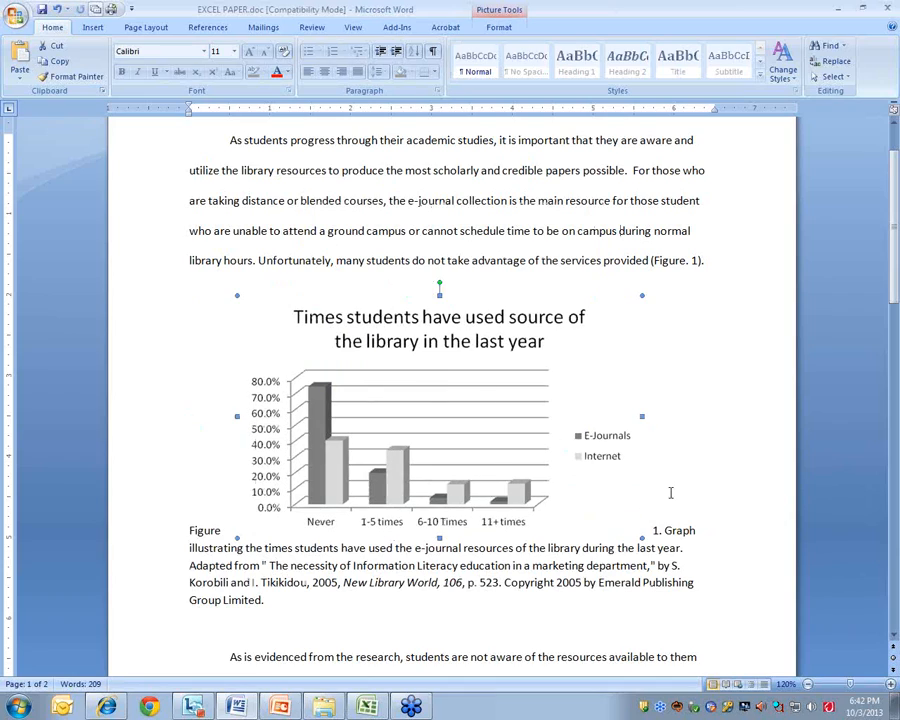
{"action": "left_click", "coordinate": [671, 492]}
{"action": "key", "text": "Return"}
{"action": "key", "text": "Return"}
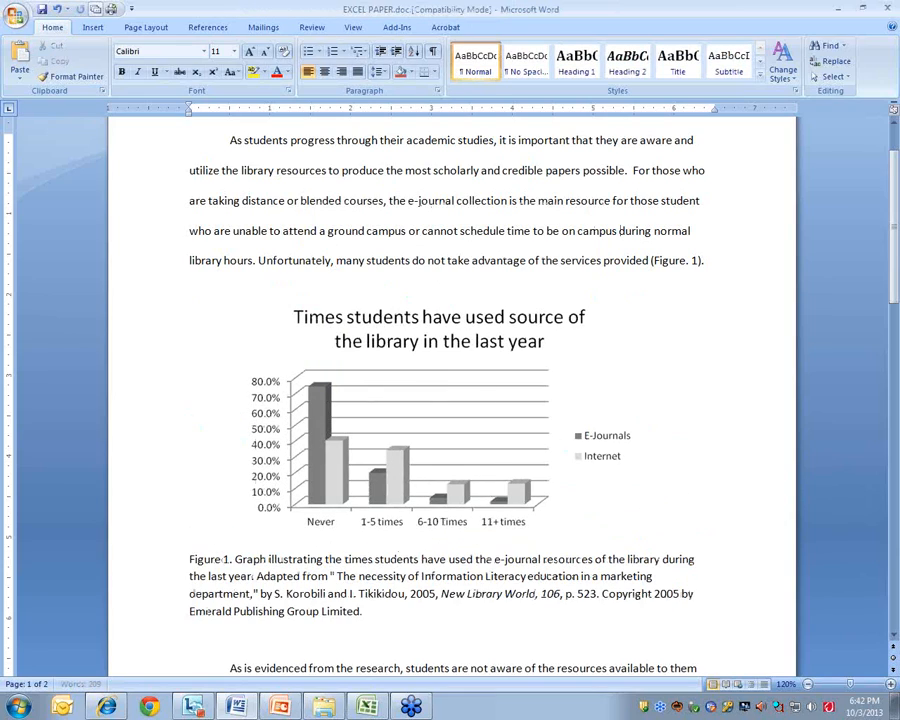
{"action": "key", "text": "Delete"}
{"action": "left_click", "coordinate": [488, 362]}
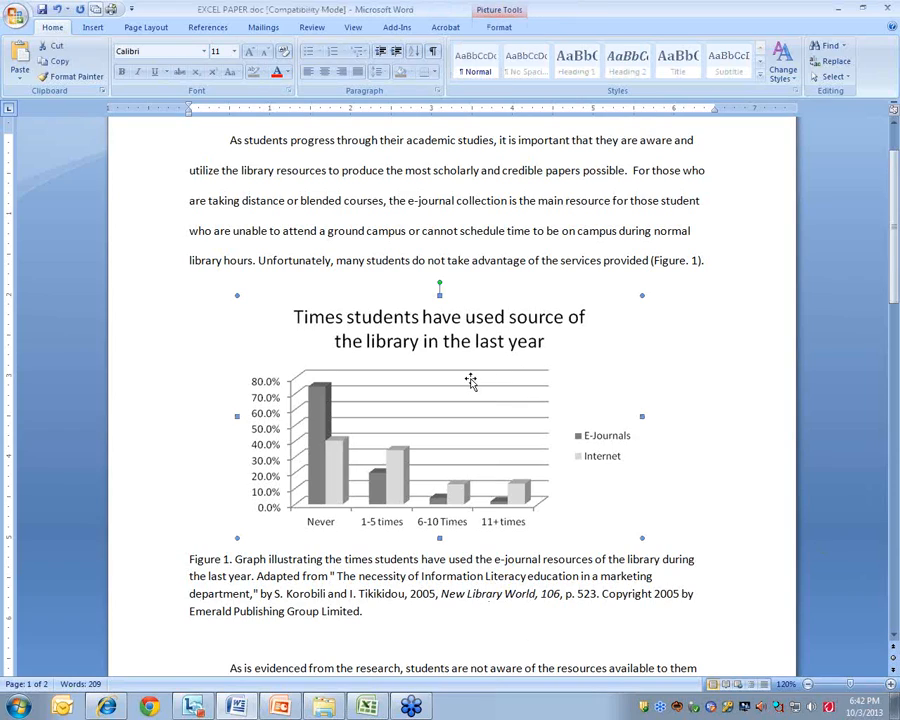
{"action": "key", "text": "ctrl+e"}
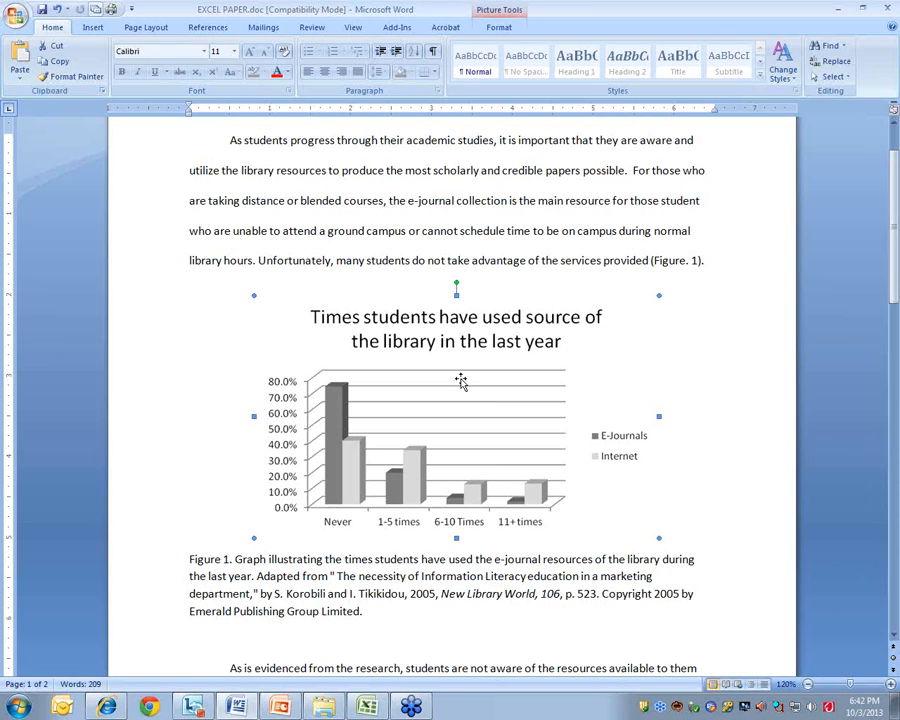
{"action": "scroll", "coordinate": [410, 554], "scroll_direction": "down", "scroll_amount": 1}
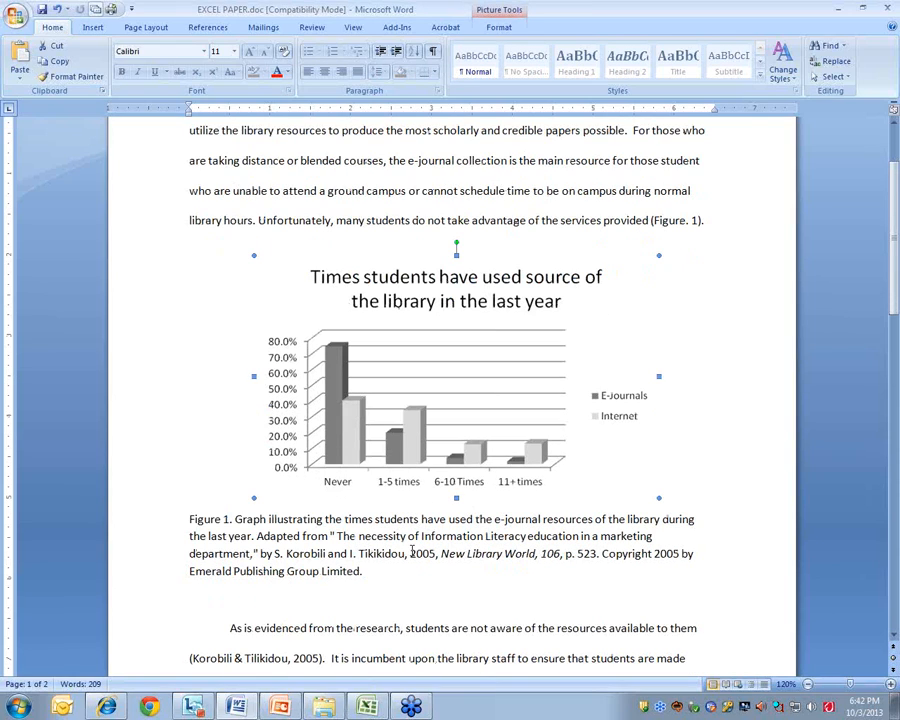
Switch back to the Excel workbook and move the column chart to the right, clear of the area below the data table.
{"action": "left_click", "coordinate": [283, 707]}
{"action": "left_click", "coordinate": [367, 707]}
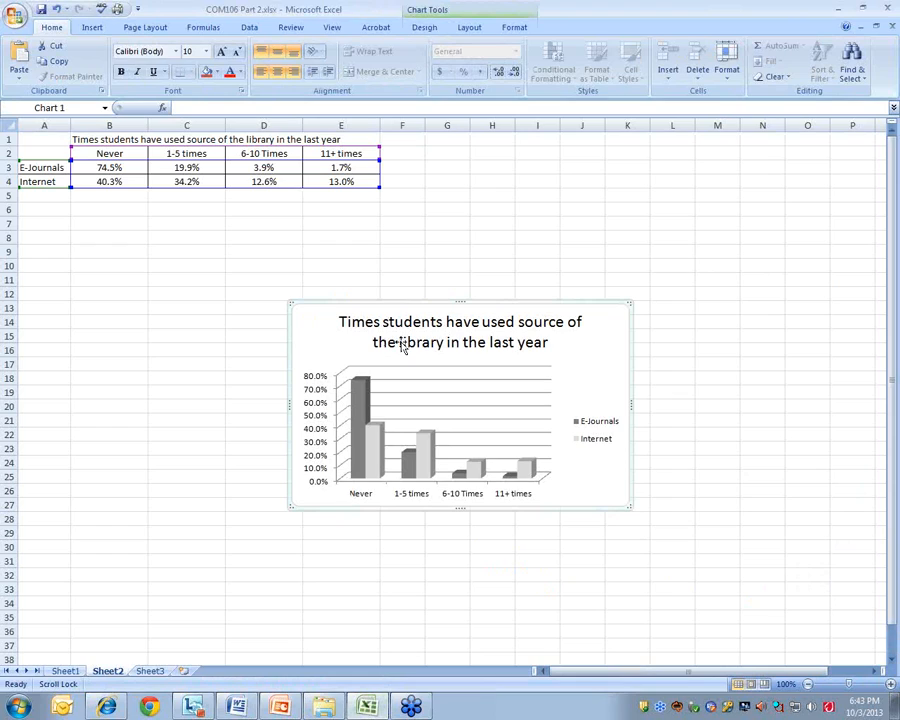
{"action": "left_click_drag", "start_coordinate": [449, 301], "coordinate": [725, 319]}
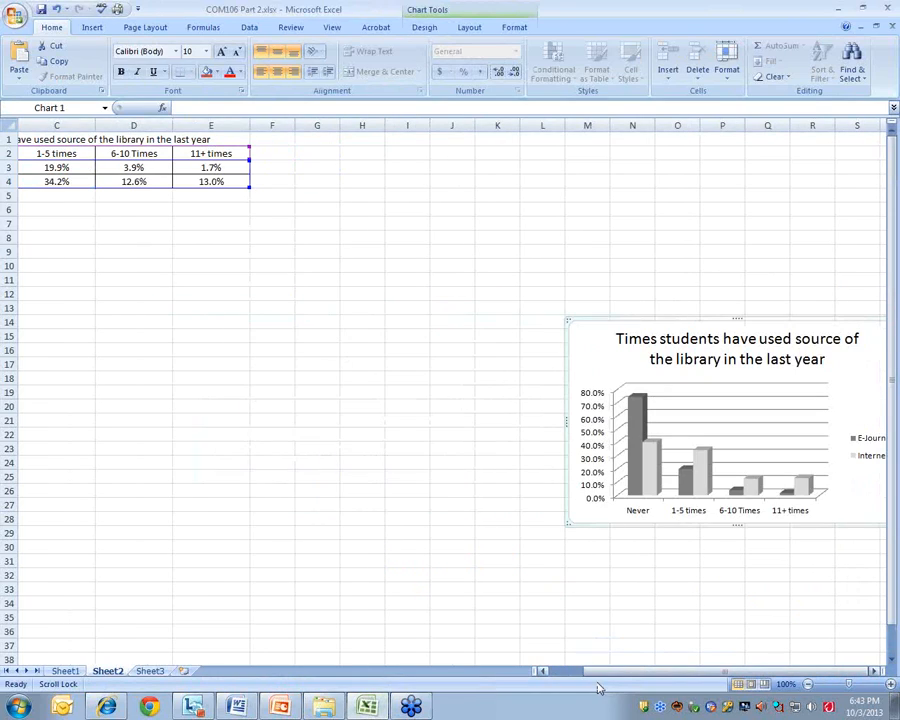
{"action": "left_click_drag", "start_coordinate": [621, 671], "coordinate": [555, 671]}
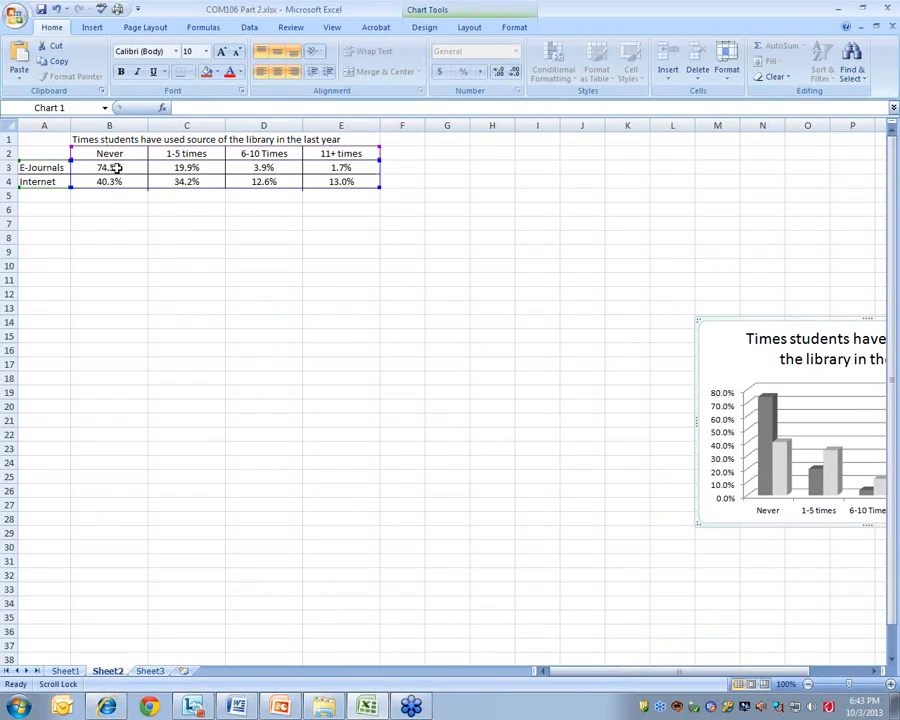
Insert a 2-D pie chart from the E-Journals data in A2:E3 and add data labels to its slices.
{"action": "left_click", "coordinate": [37, 167]}
{"action": "left_click_drag", "start_coordinate": [42, 154], "coordinate": [338, 168]}
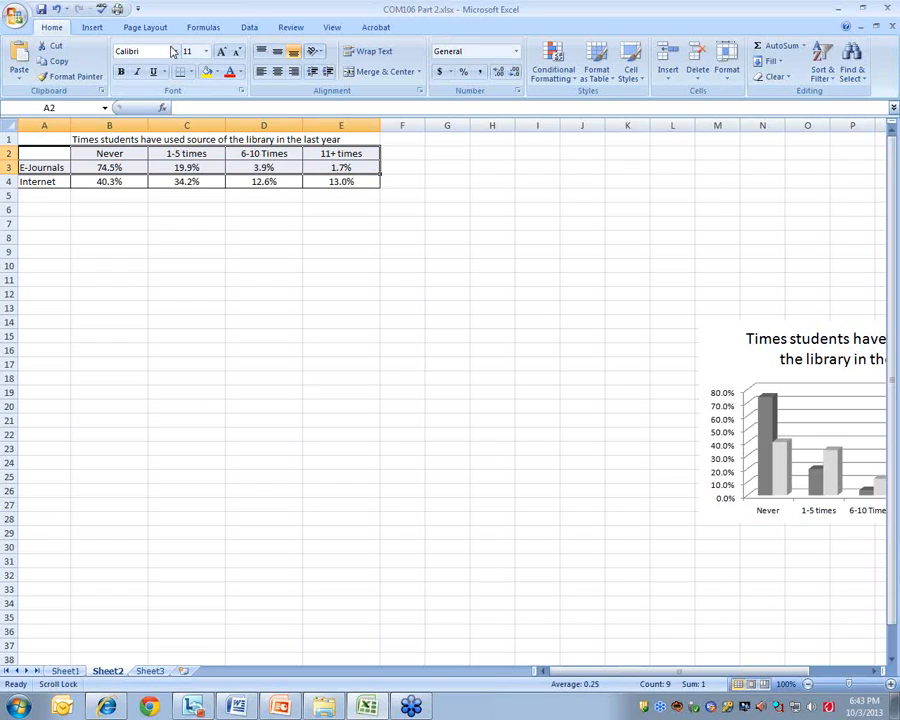
{"action": "left_click", "coordinate": [89, 29]}
{"action": "left_click", "coordinate": [287, 70]}
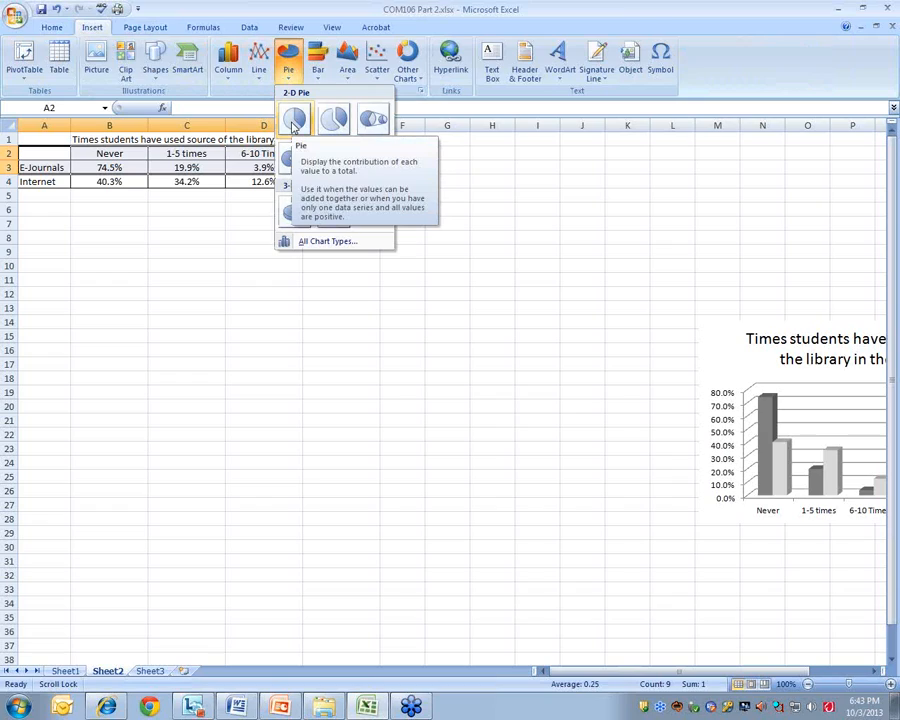
{"action": "left_click", "coordinate": [294, 121]}
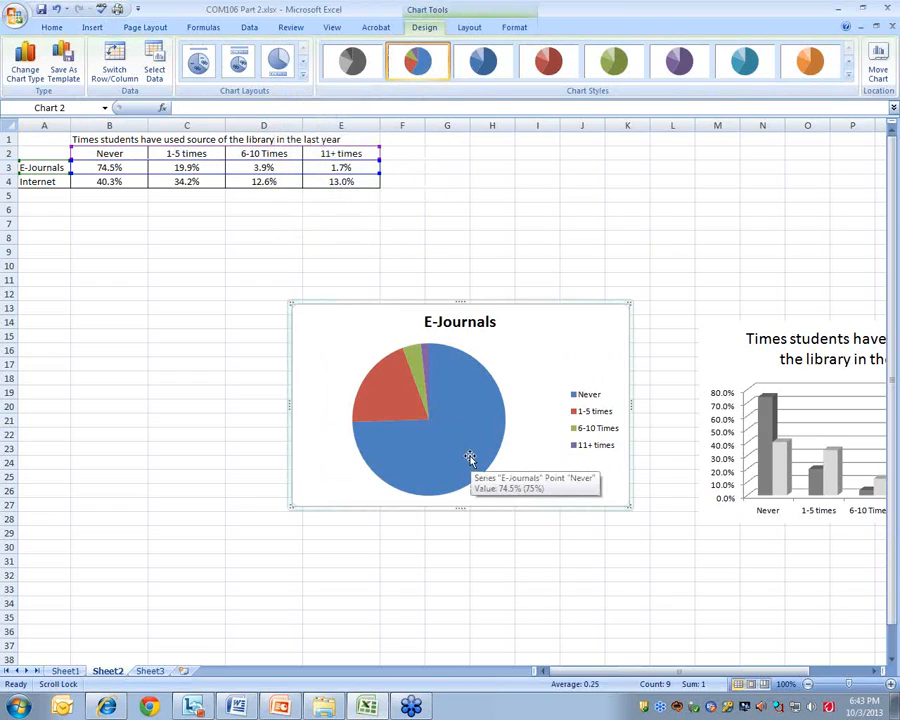
{"action": "right_click", "coordinate": [458, 392]}
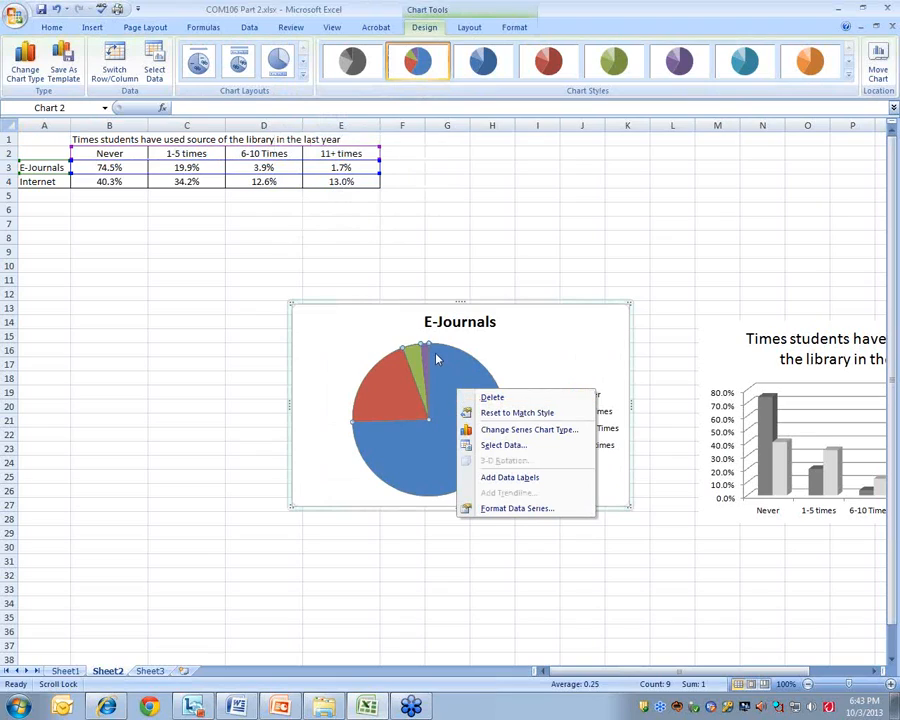
{"action": "left_click", "coordinate": [519, 479]}
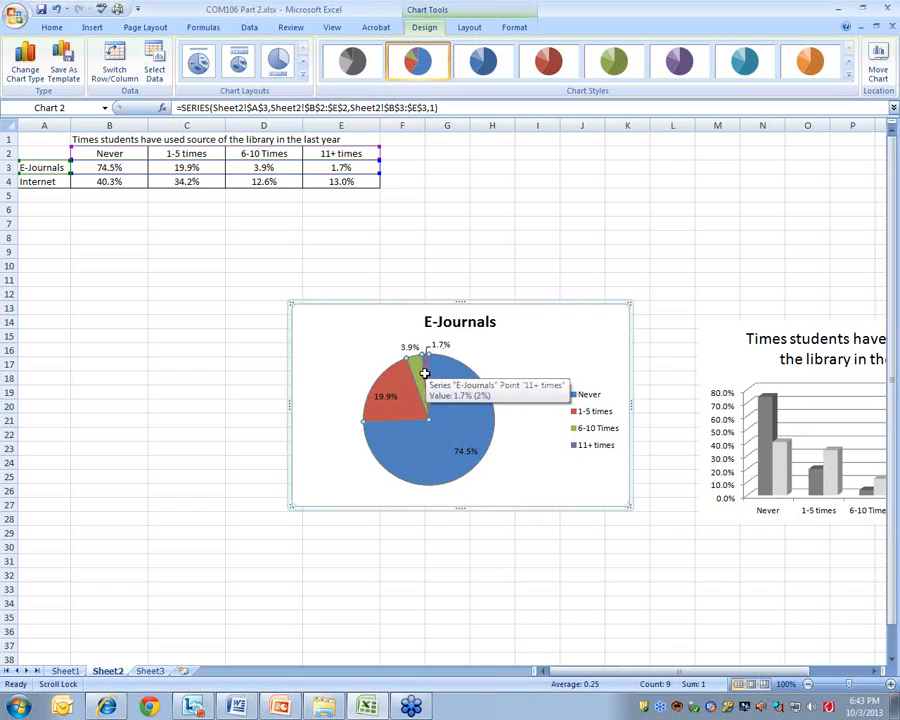
Duplicate the E-Journals pie chart in place on the sheet and switch to the COM106_P2.ppt presentation in PowerPoint.
{"action": "right_click", "coordinate": [481, 302]}
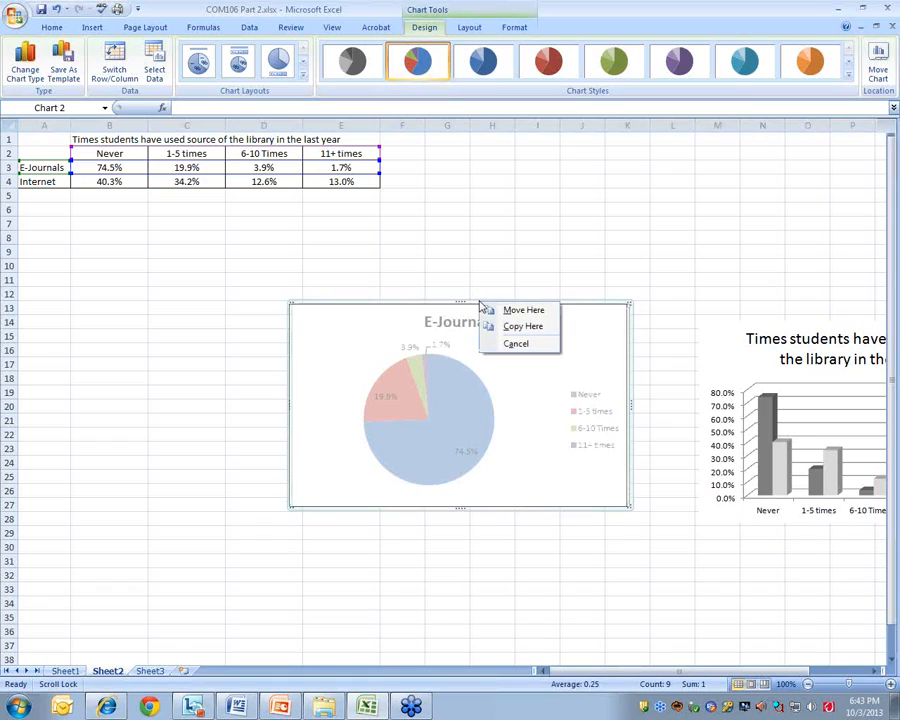
{"action": "left_click", "coordinate": [522, 326]}
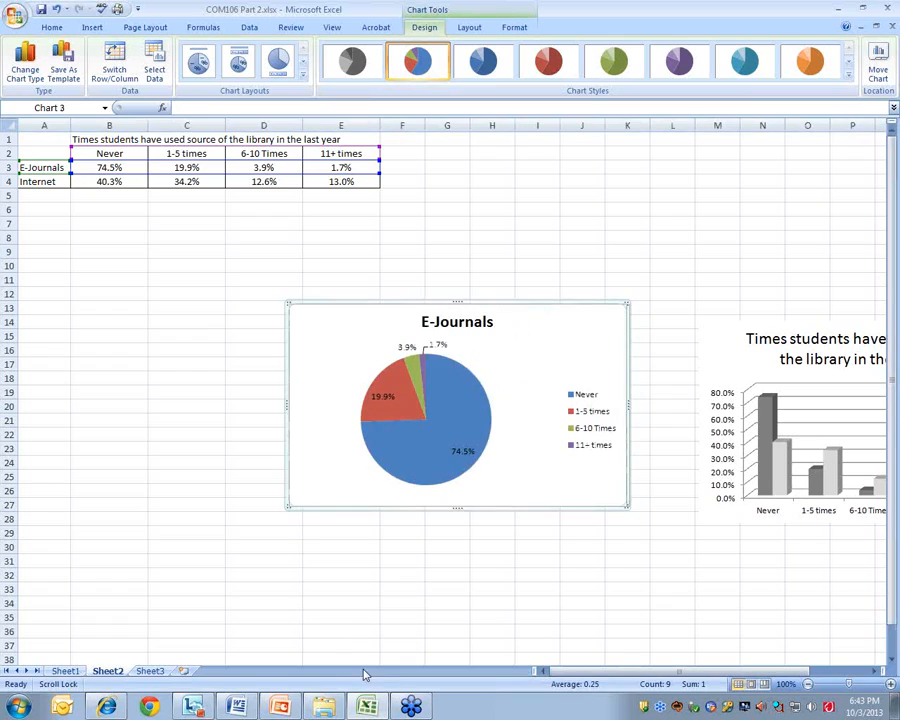
{"action": "left_click", "coordinate": [281, 707]}
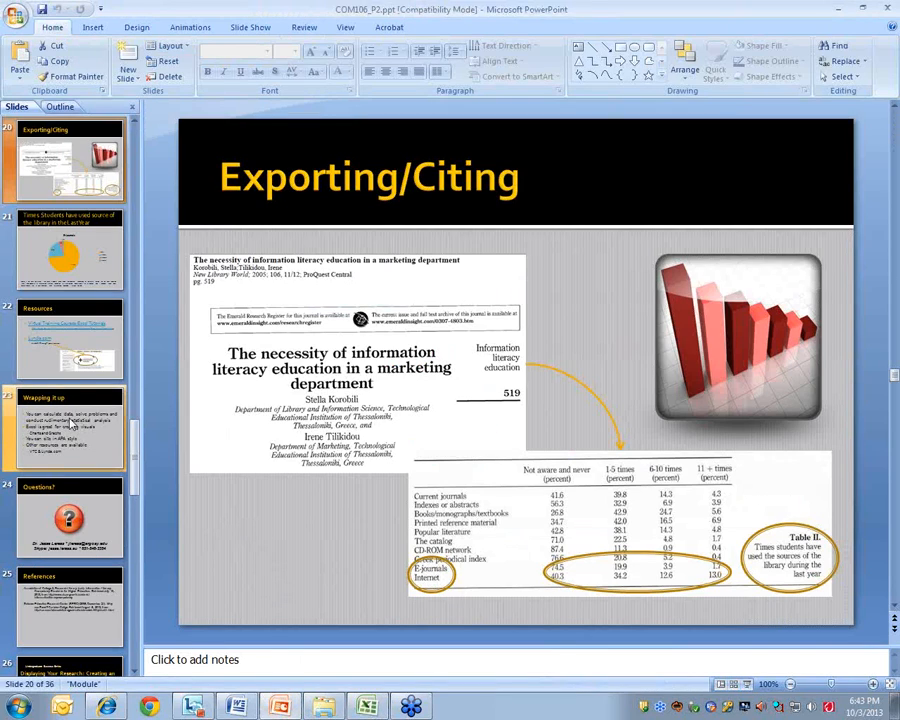
Delete the existing E-Journals pie from slide 21, keeping the title and figure caption.
{"action": "left_click", "coordinate": [70, 250]}
{"action": "left_click", "coordinate": [507, 384]}
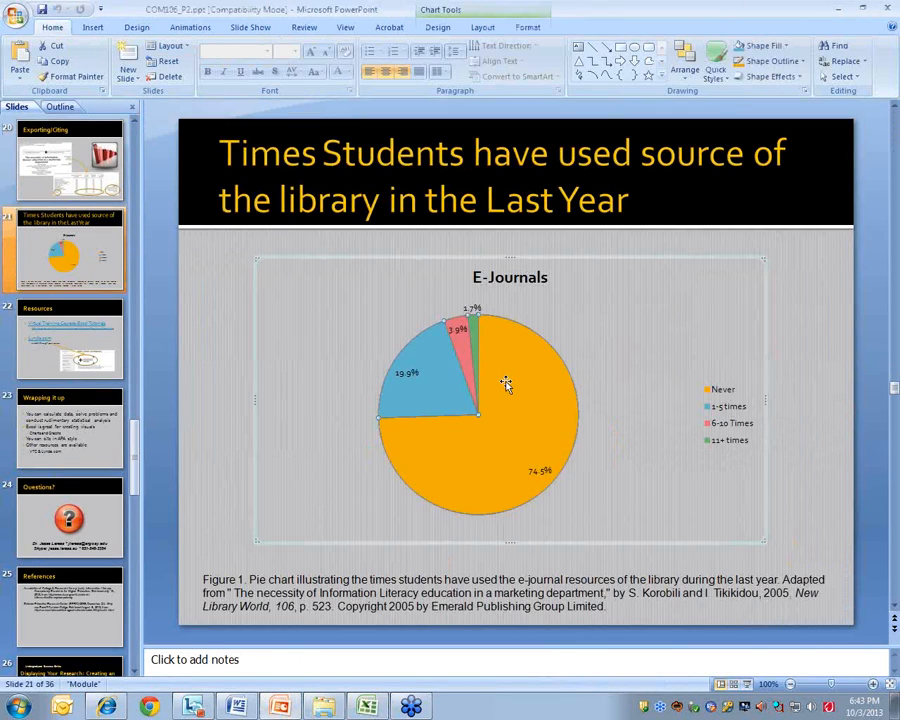
{"action": "key", "text": "Delete"}
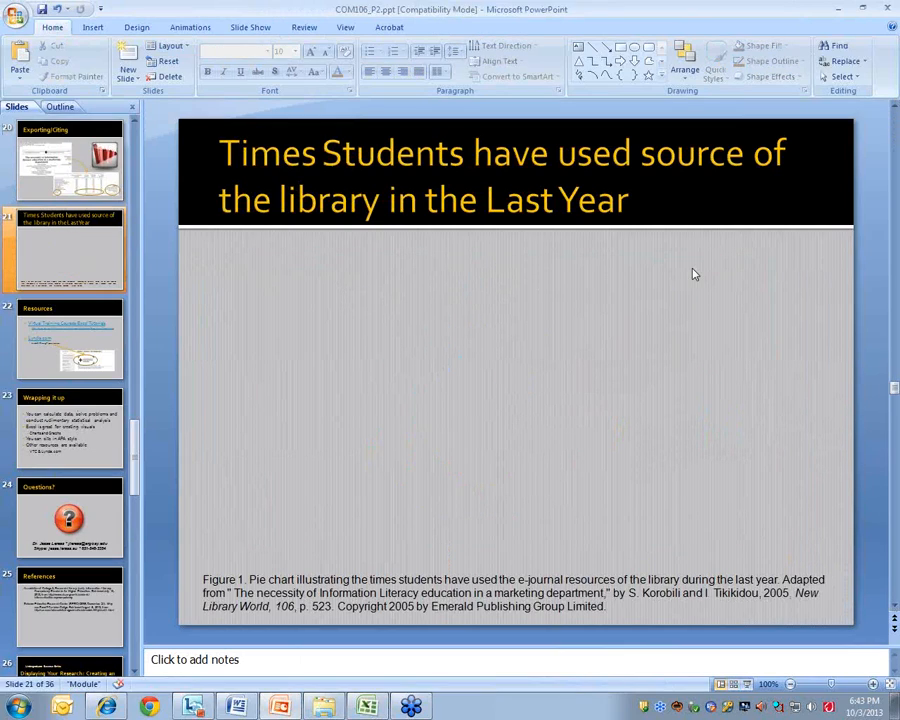
Paste the copied column chart onto slide 21 above the Figure 1 caption.
{"action": "right_click", "coordinate": [692, 268]}
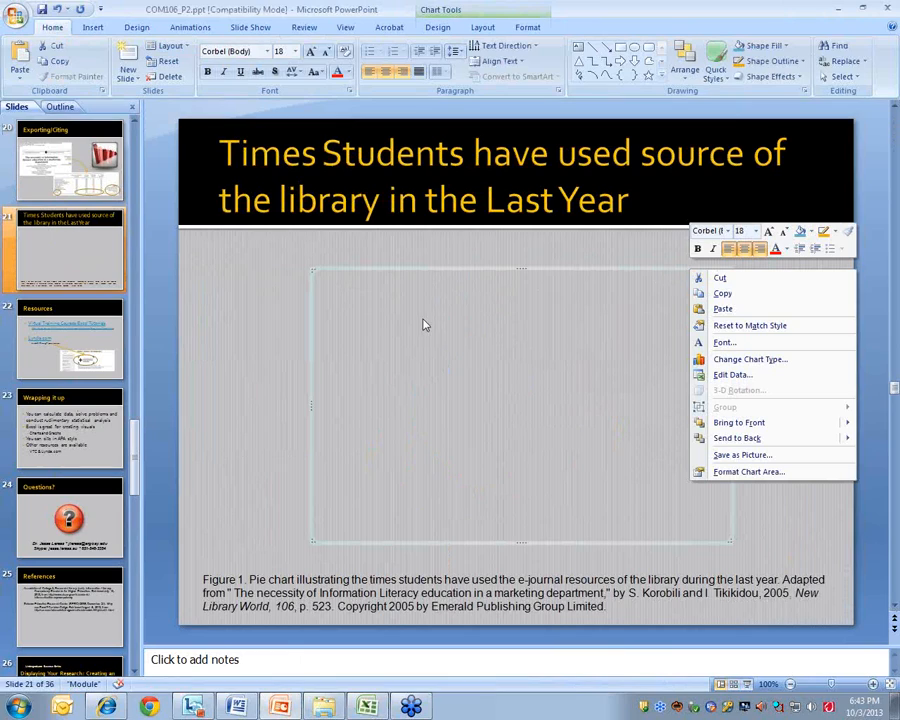
{"action": "left_click", "coordinate": [256, 358]}
{"action": "right_click", "coordinate": [255, 355]}
{"action": "left_click", "coordinate": [289, 396]}
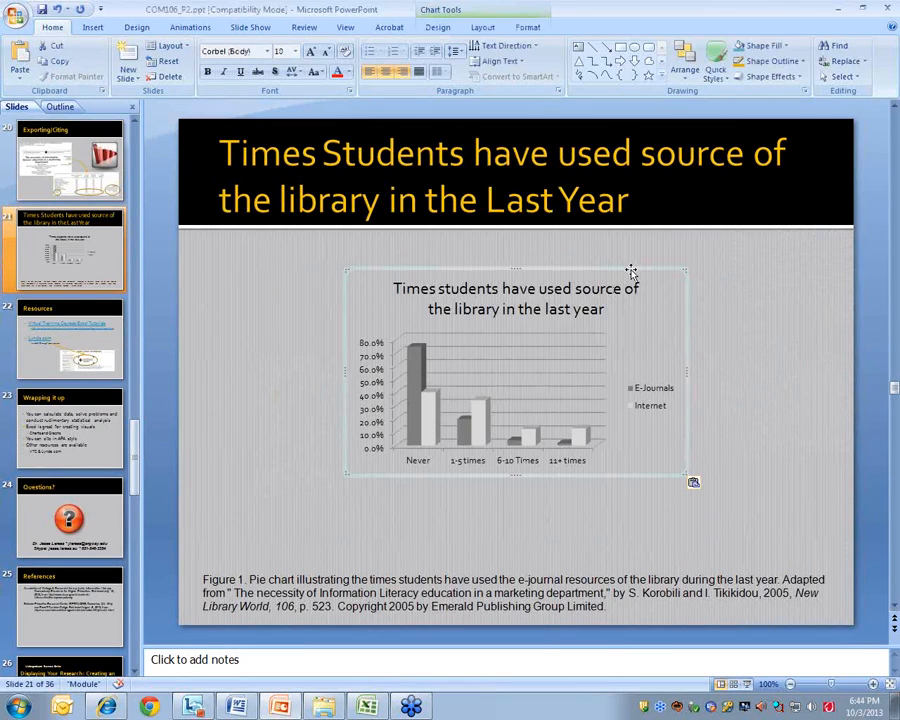
Delete the column chart from slide 21, then switch to the COM106 Part 2.xlsx workbook in Excel and copy the E-Journals pie chart.
{"action": "key", "text": "Delete"}
{"action": "left_click", "coordinate": [282, 706]}
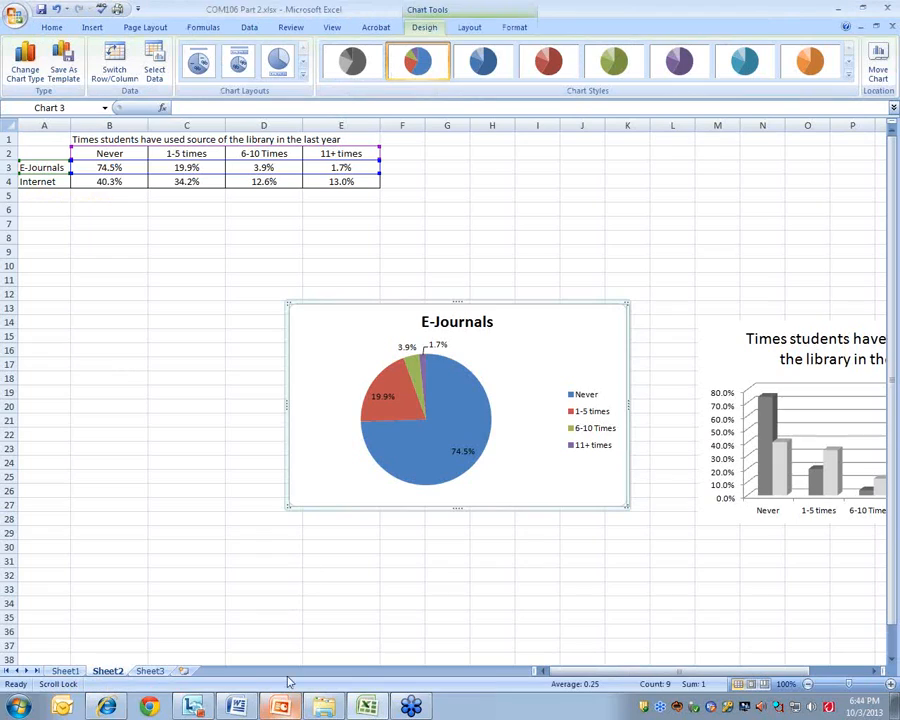
{"action": "right_click", "coordinate": [419, 304]}
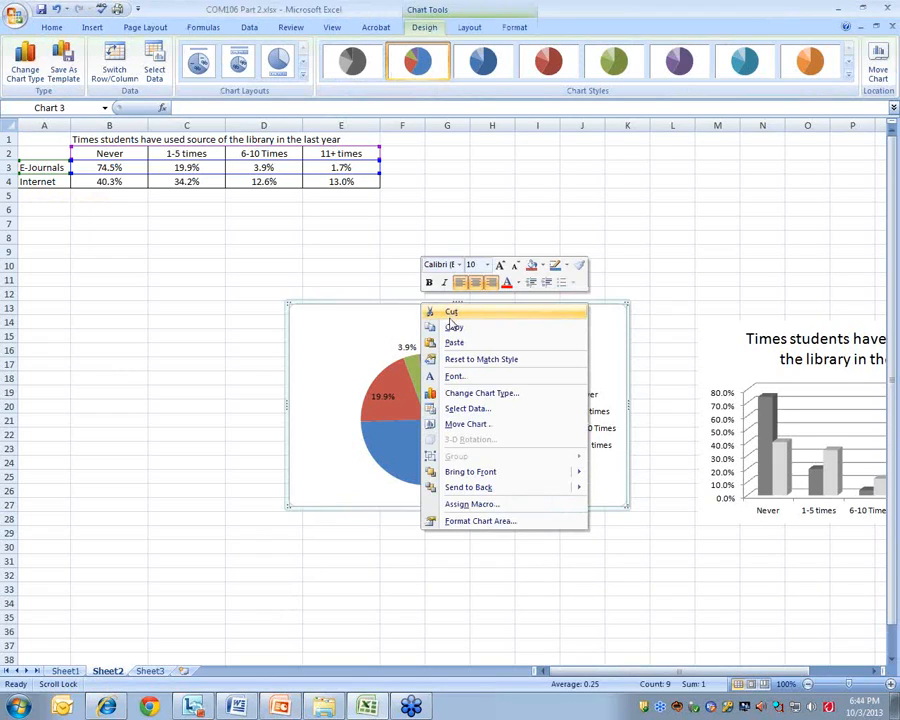
{"action": "left_click", "coordinate": [454, 327]}
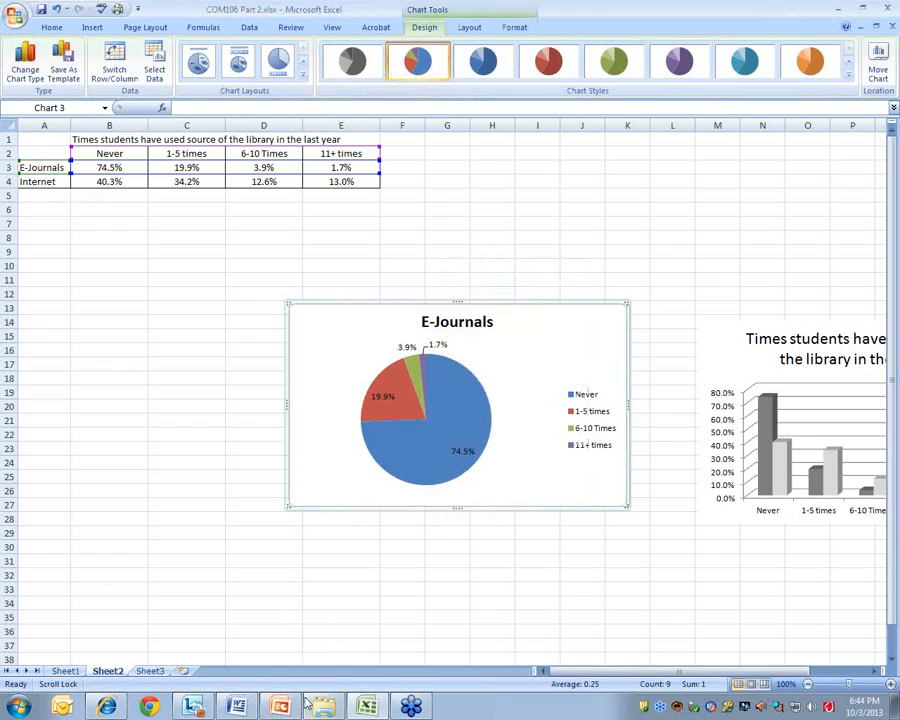
Switch to PowerPoint, paste the E-Journals pie chart onto slide 21, and reposition and enlarge it to fill the space between title and caption.
{"action": "left_click", "coordinate": [281, 706]}
{"action": "right_click", "coordinate": [332, 371]}
{"action": "left_click", "coordinate": [256, 388]}
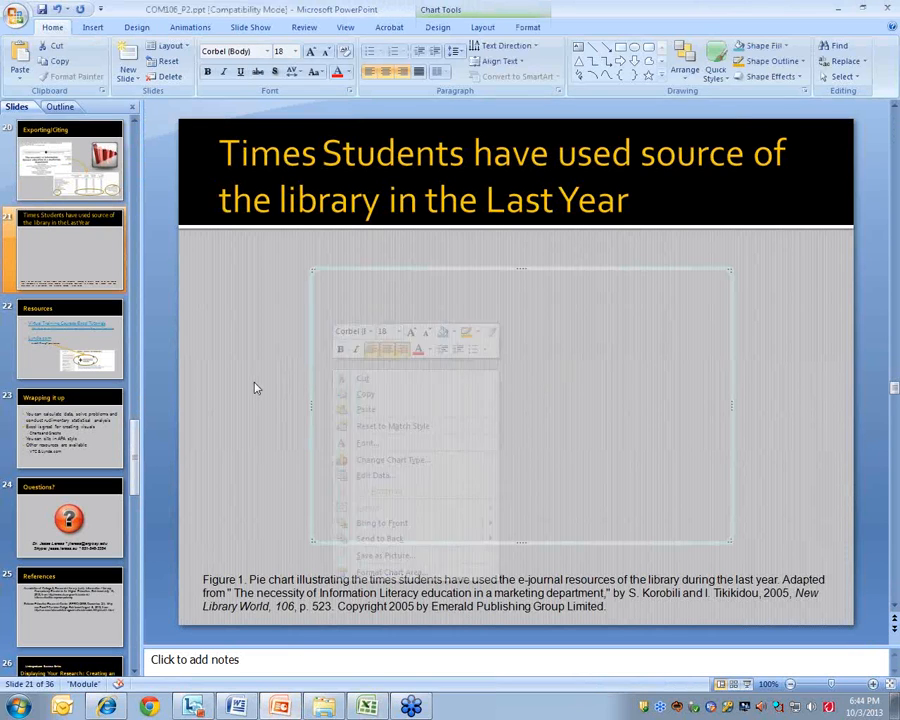
{"action": "right_click", "coordinate": [256, 388]}
{"action": "left_click", "coordinate": [282, 414]}
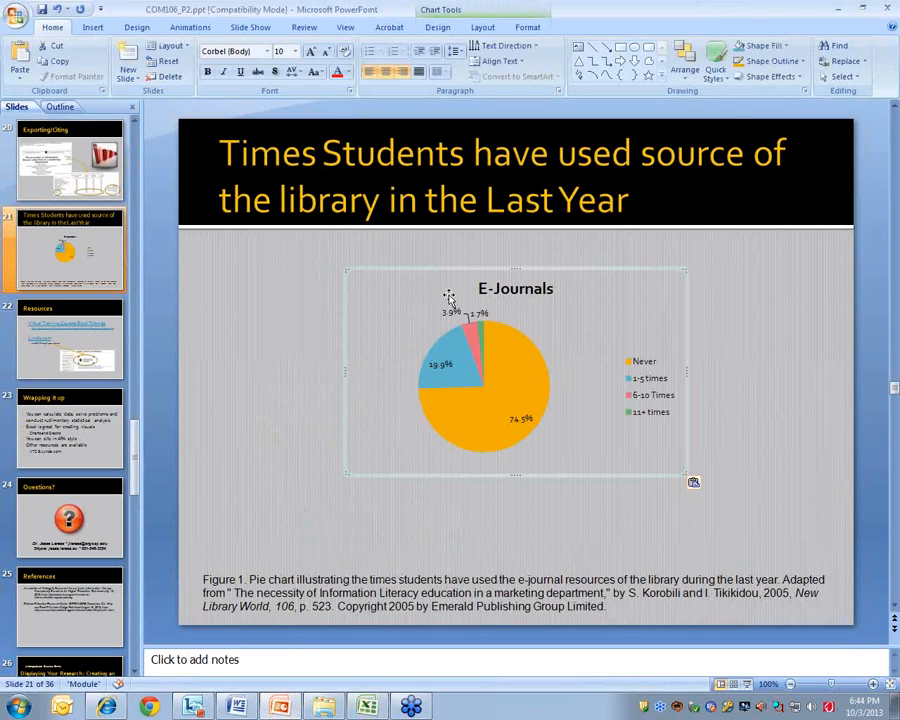
{"action": "left_click_drag", "start_coordinate": [452, 269], "coordinate": [349, 246]}
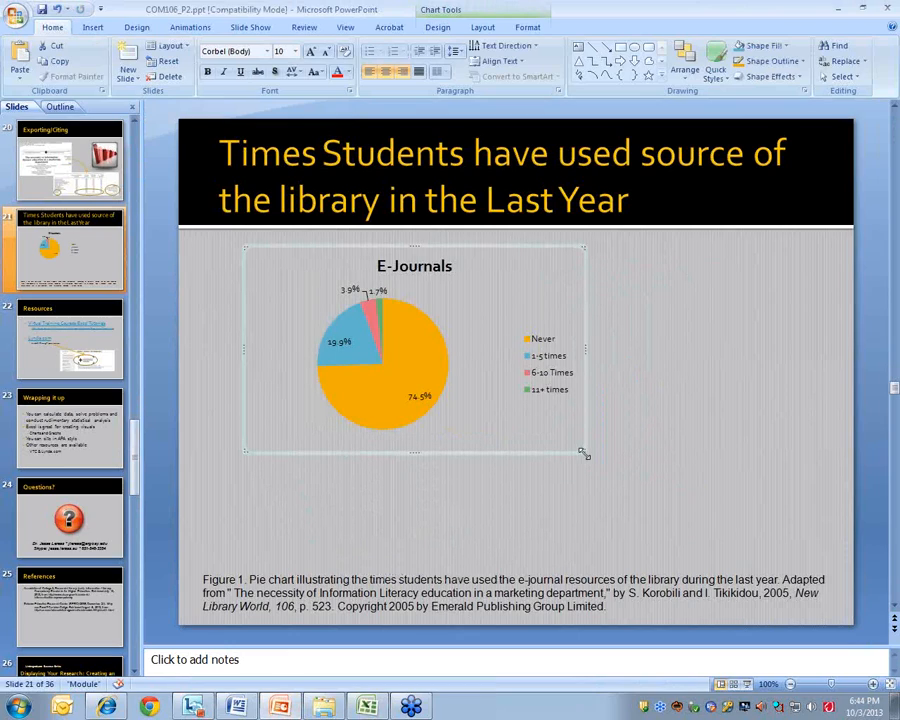
{"action": "left_click_drag", "start_coordinate": [583, 453], "coordinate": [742, 548]}
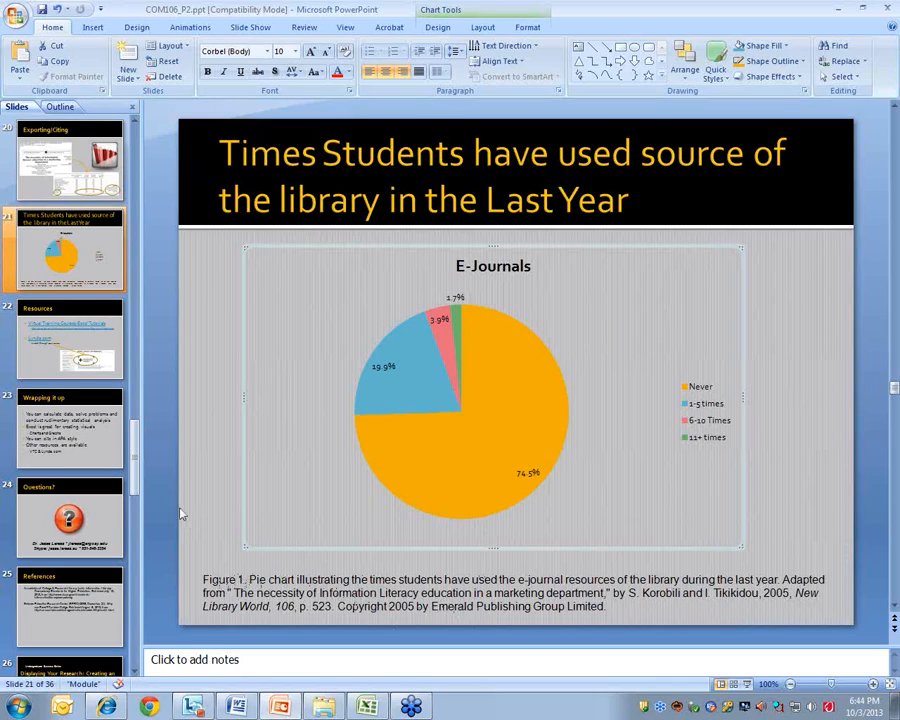
Present the deck as a slide show from slide 21 with the pie chart and advance to the Resources slide.
{"action": "left_click", "coordinate": [100, 344]}
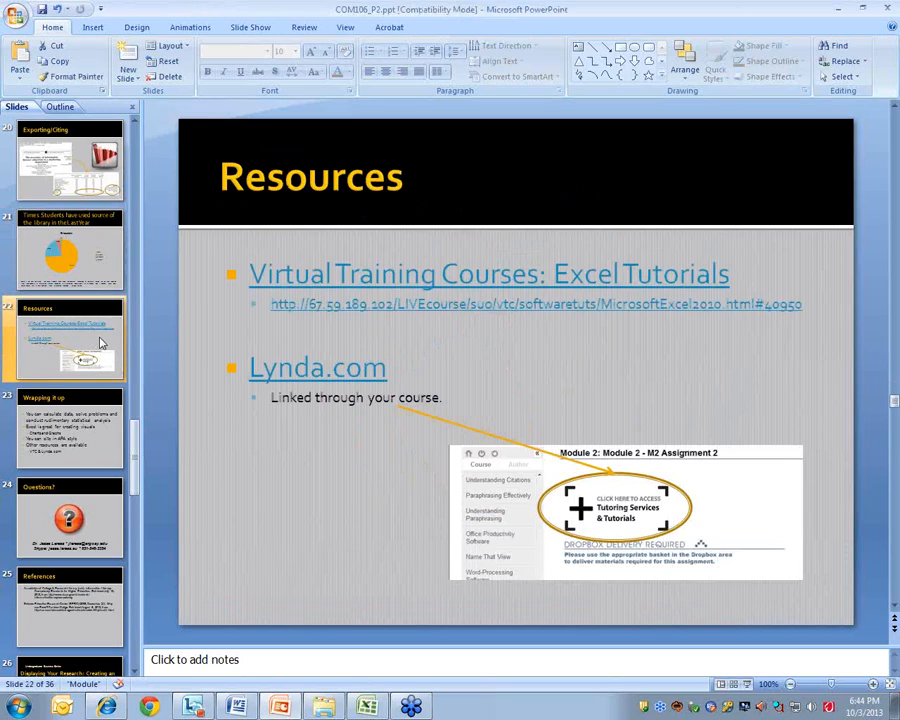
{"action": "key", "text": "Up"}
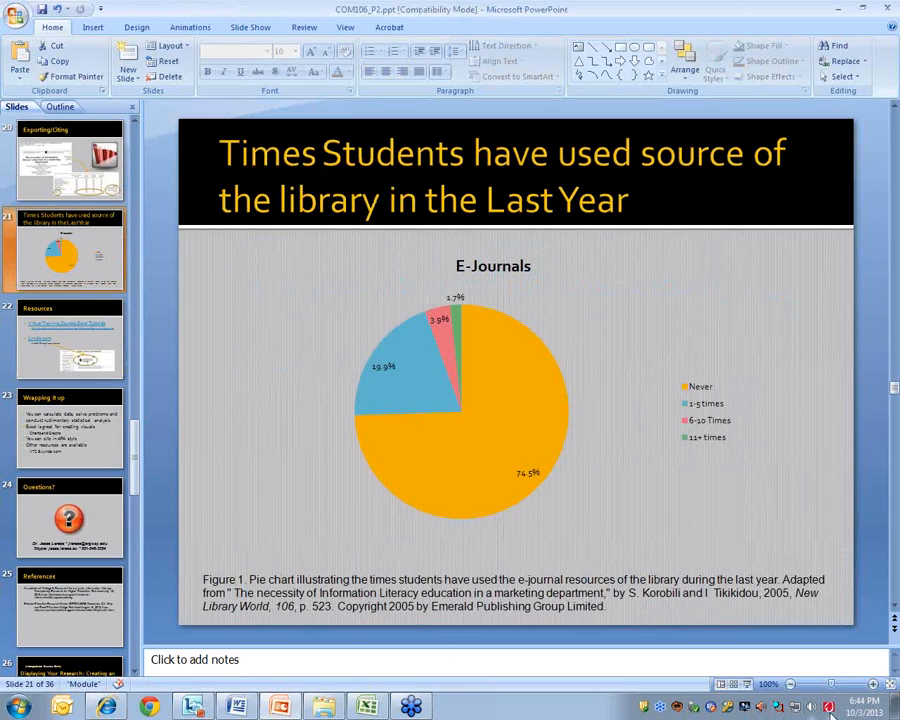
{"action": "left_click", "coordinate": [748, 684]}
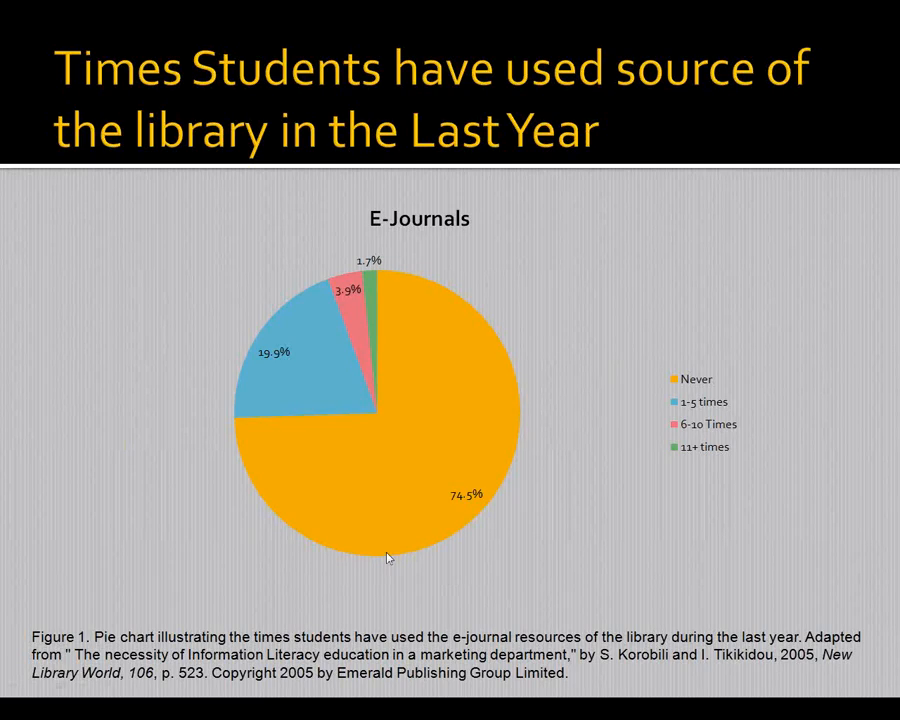
{"action": "left_click", "coordinate": [156, 258]}
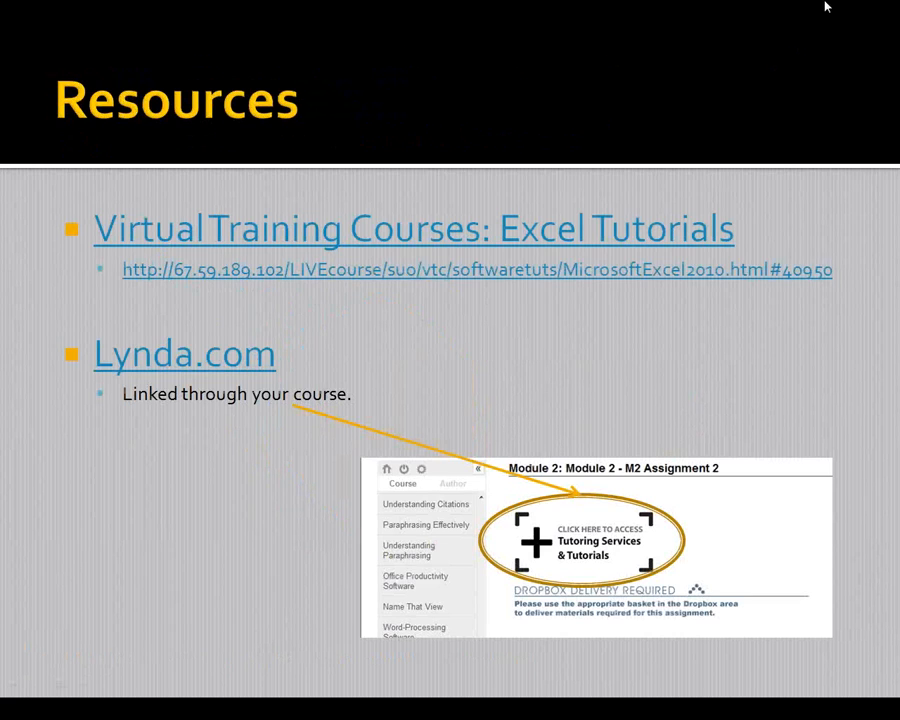